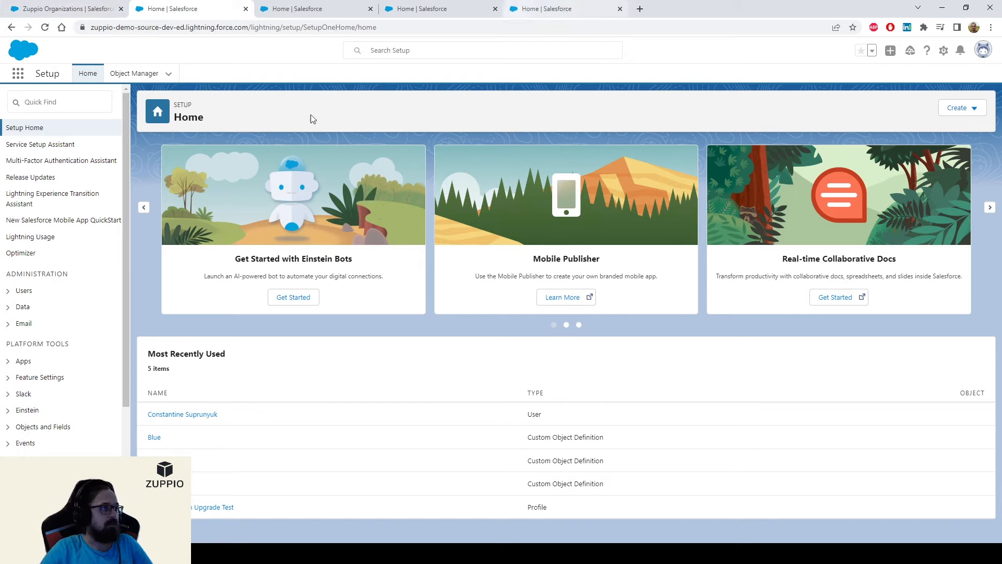
Step: Review the authorized organizations in Zuppio Organizations, starting with Source, and glance at the connected orgs' home pages
click(56, 9)
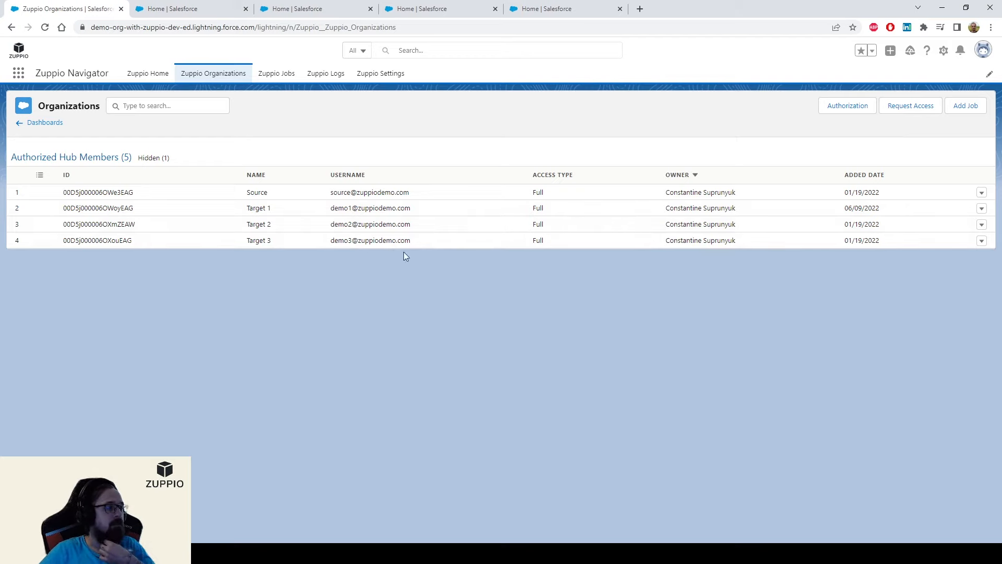
drag(245, 192, 270, 197)
click(271, 198)
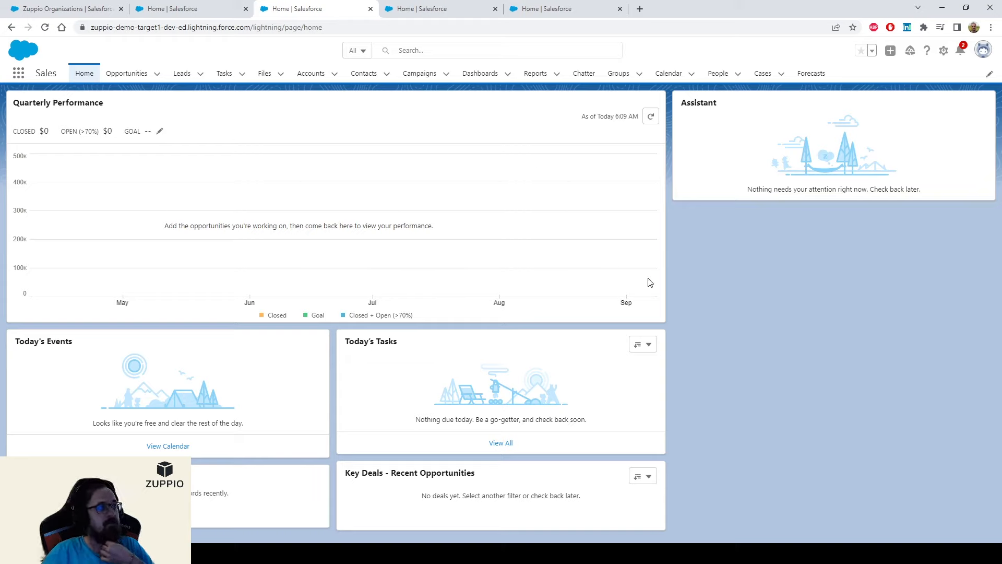
click(38, 9)
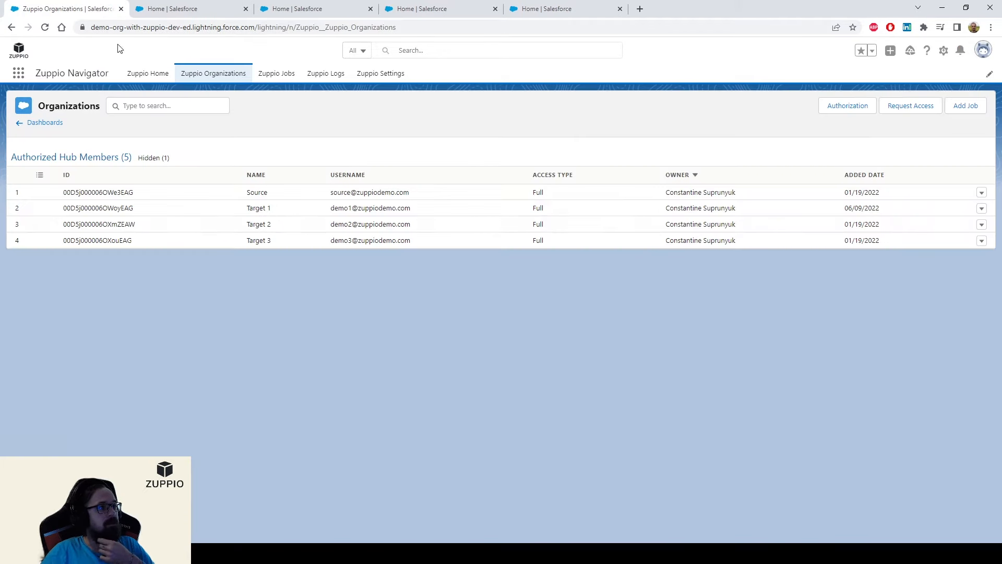
key(ctrl+Tab)
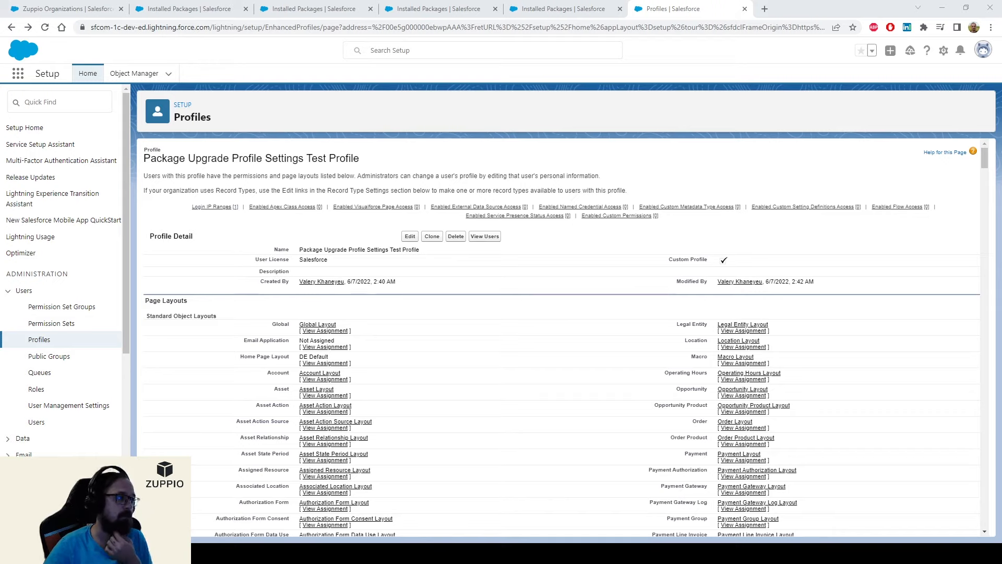
Step: Look through the page layout assignments of the Package Upgrade Profile Settings Test Profile down to the custom object layouts
drag(151, 158, 368, 159)
click(370, 158)
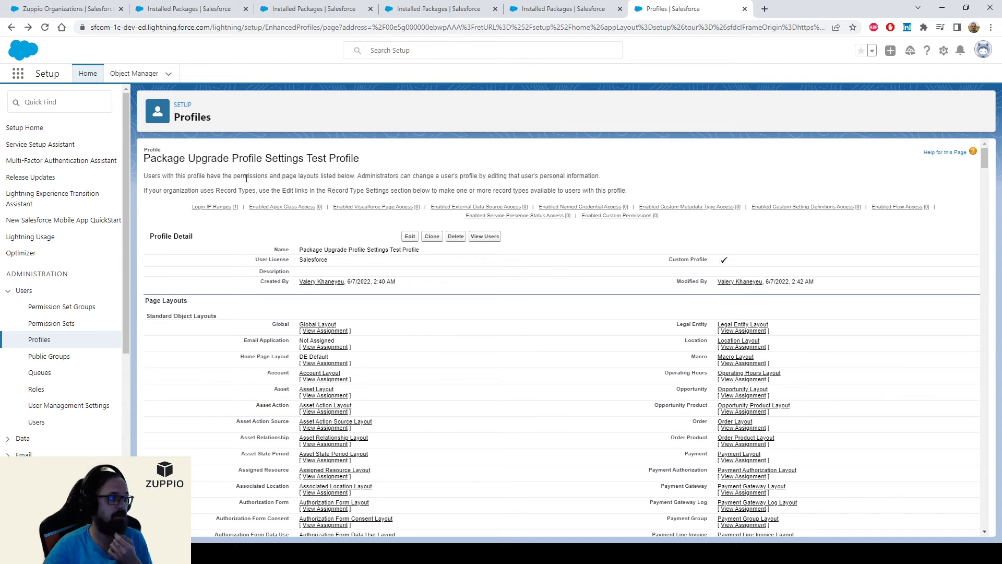
scroll(466, 330, down, 20)
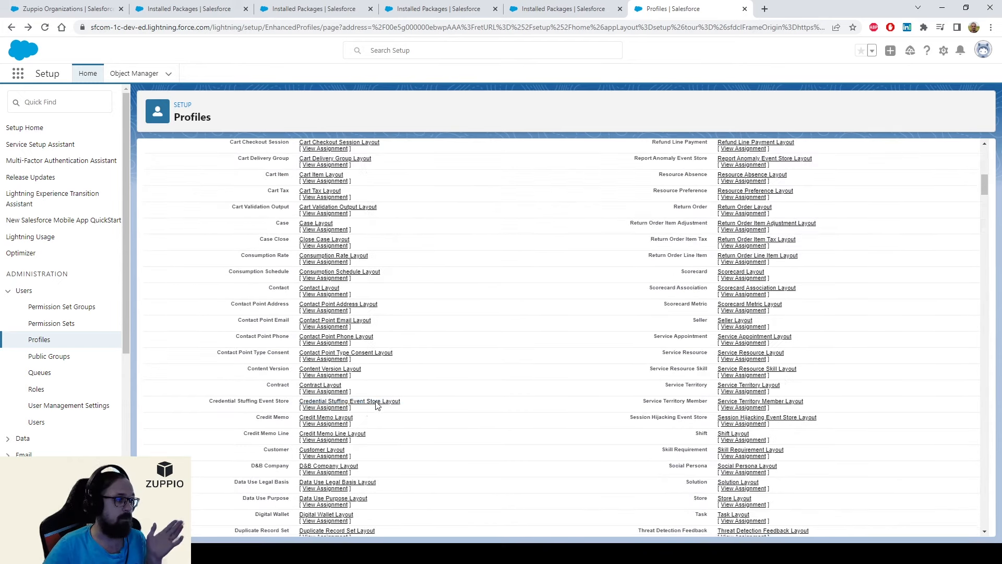
scroll(301, 387, down, 2)
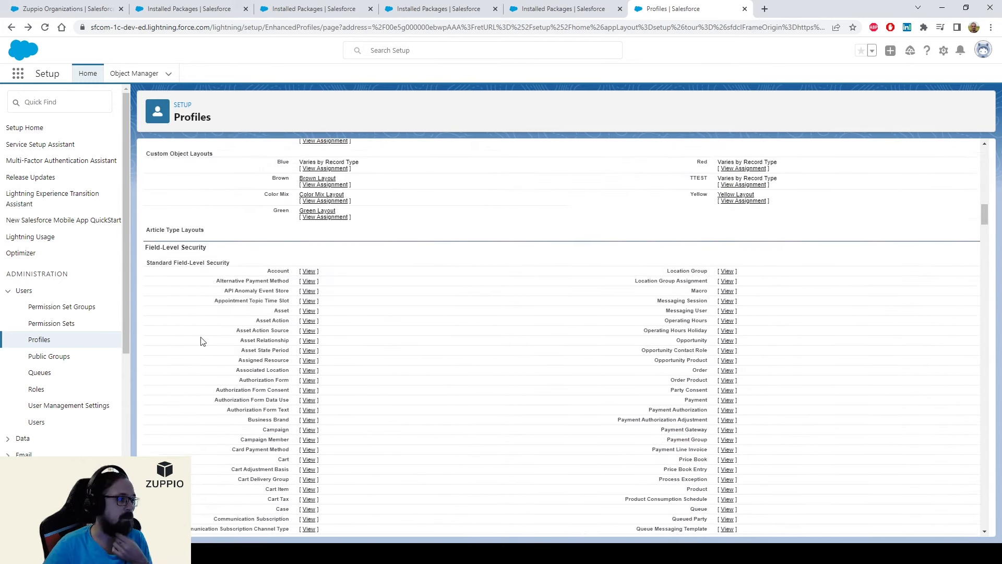
Step: Examine the profile's Field-Level Security section and open the field permissions of the custom object Brown
drag(155, 247, 228, 253)
click(228, 253)
scroll(180, 276, down, 11)
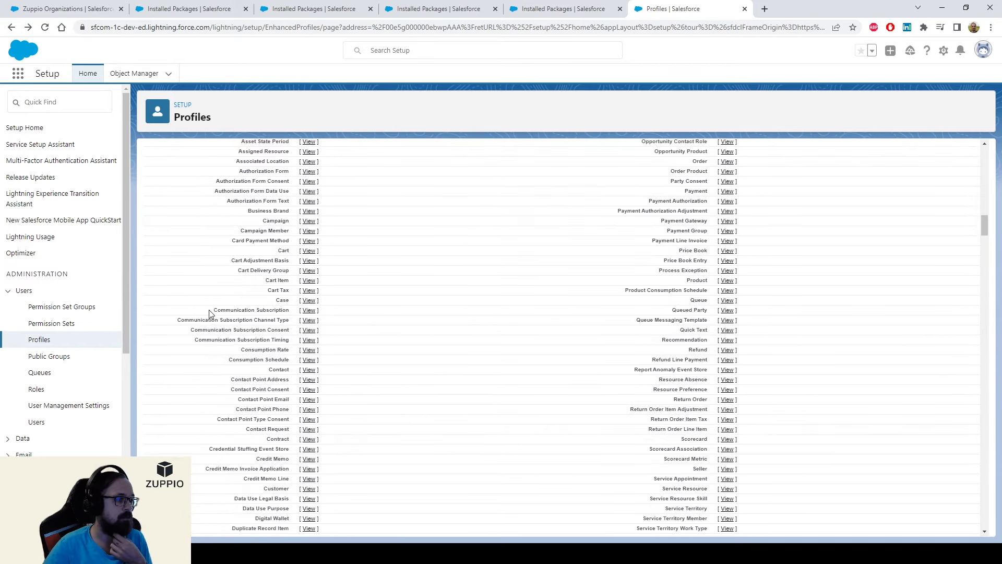
drag(145, 262, 286, 282)
click(237, 266)
click(310, 282)
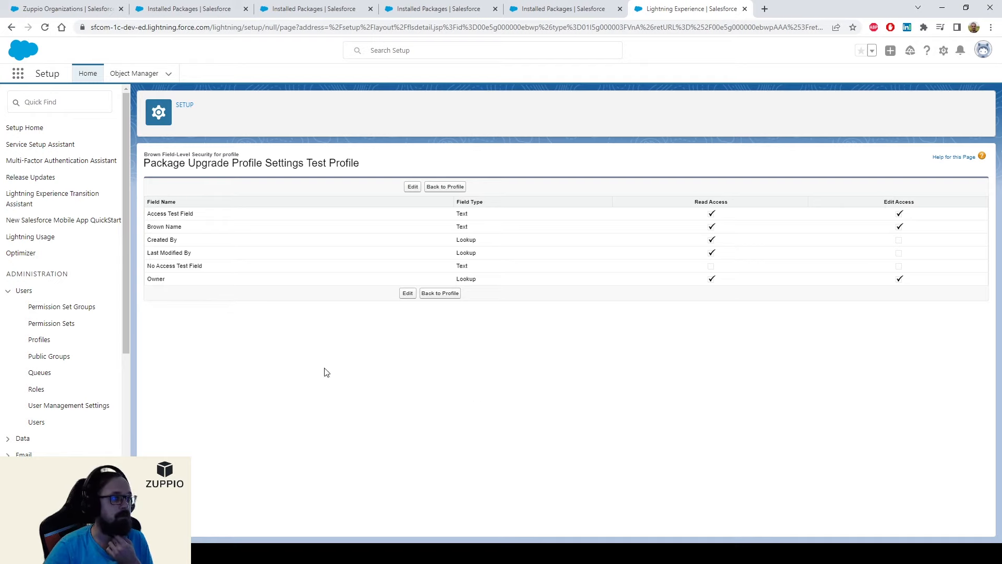
Step: Compare the access of No Access Test Field and Access Test Field on Brown, and return to the profile
triple_click(165, 267)
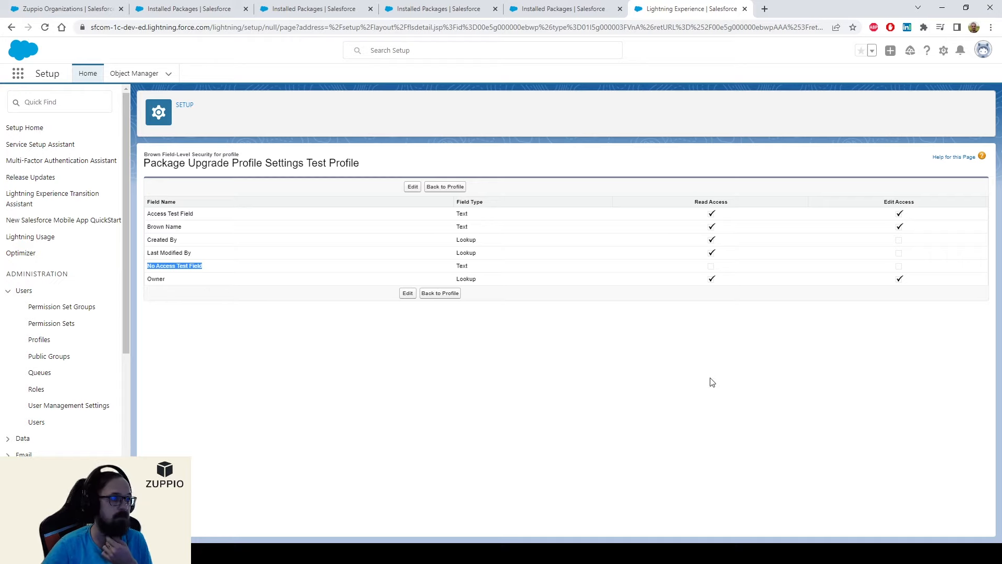
drag(146, 214, 216, 219)
click(537, 423)
click(440, 294)
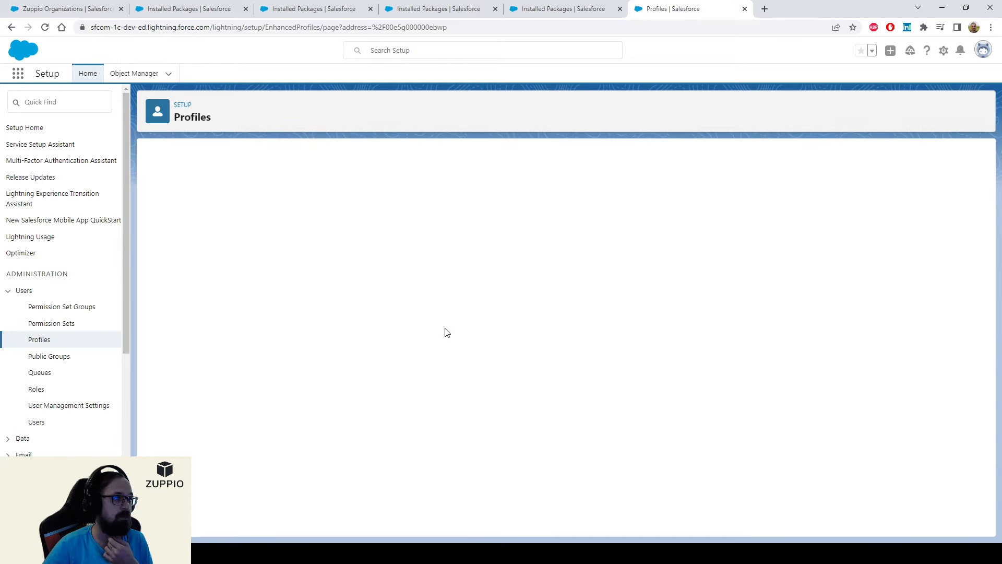
Step: Search Setup for "packa", go to Package Manager and view the MyOwnTestPack package
click(60, 103)
text(packa)
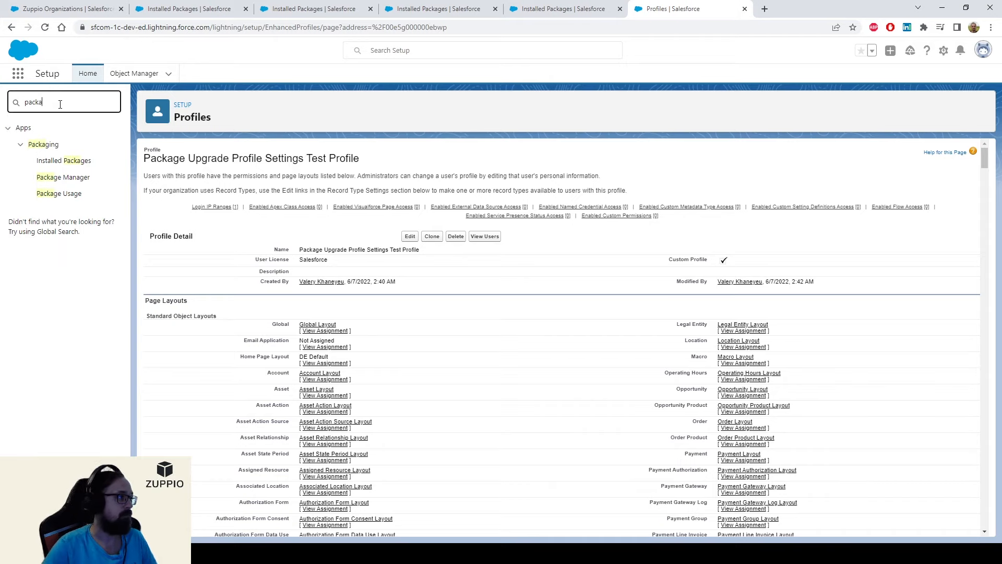
click(65, 178)
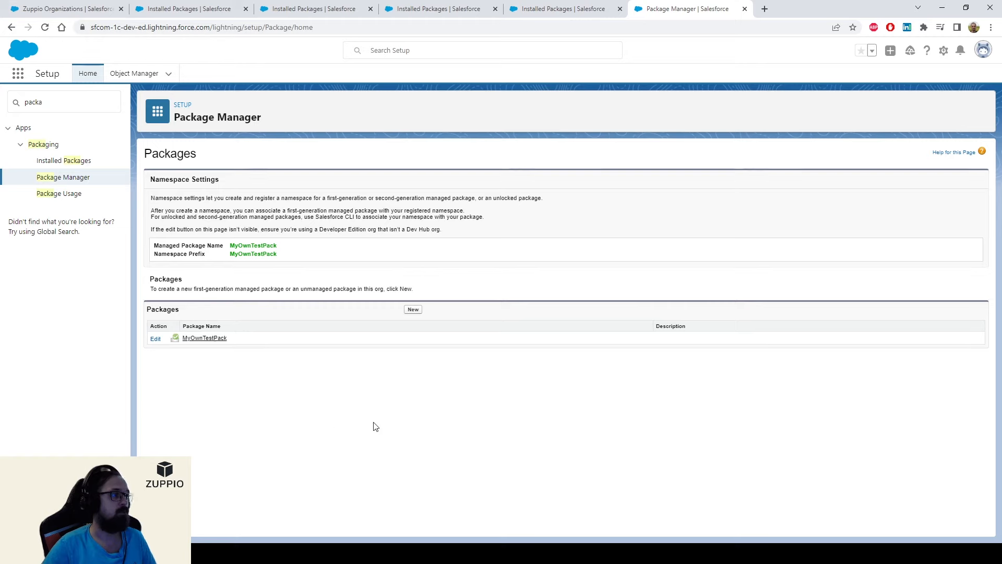
click(211, 339)
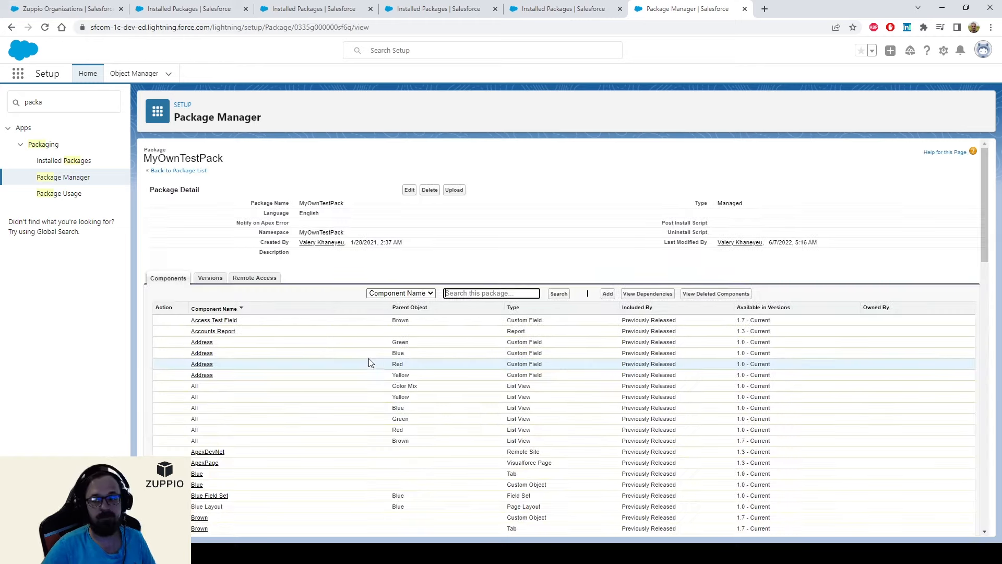
Step: View version 1.7 of MyOwnTestPack, highlight the package ID in its installation URL, and close the packaging org's page
click(214, 278)
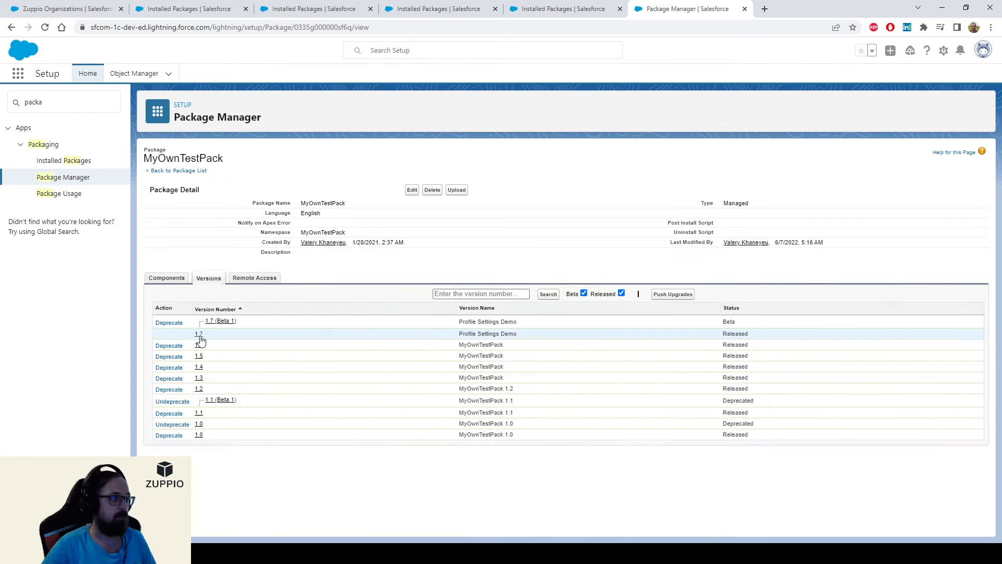
click(199, 336)
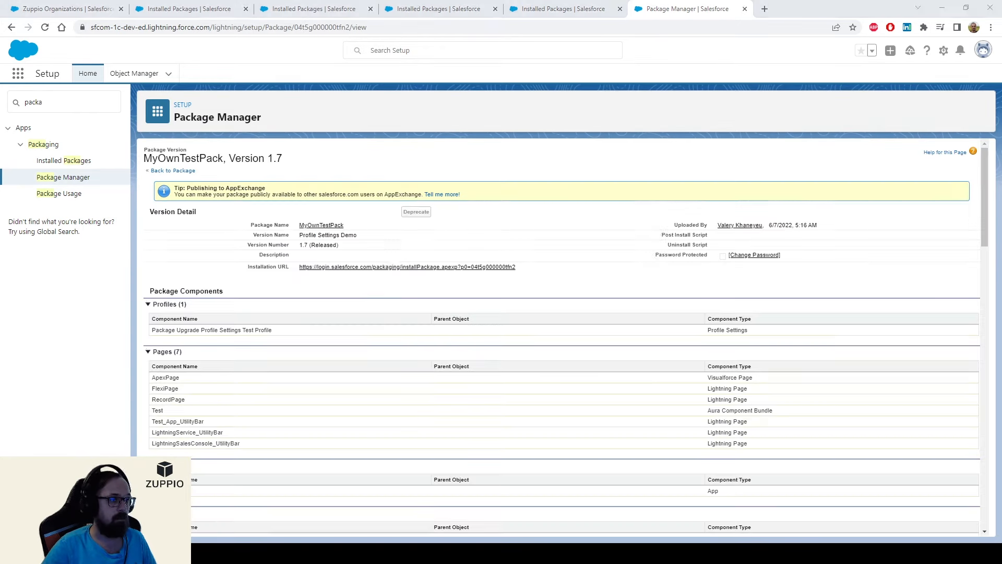
drag(516, 268, 470, 268)
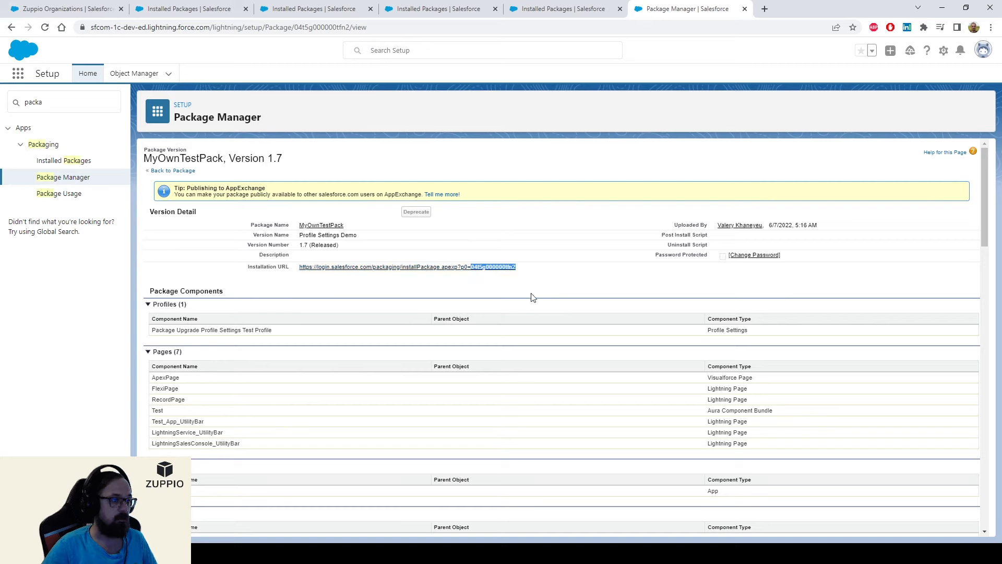
click(565, 290)
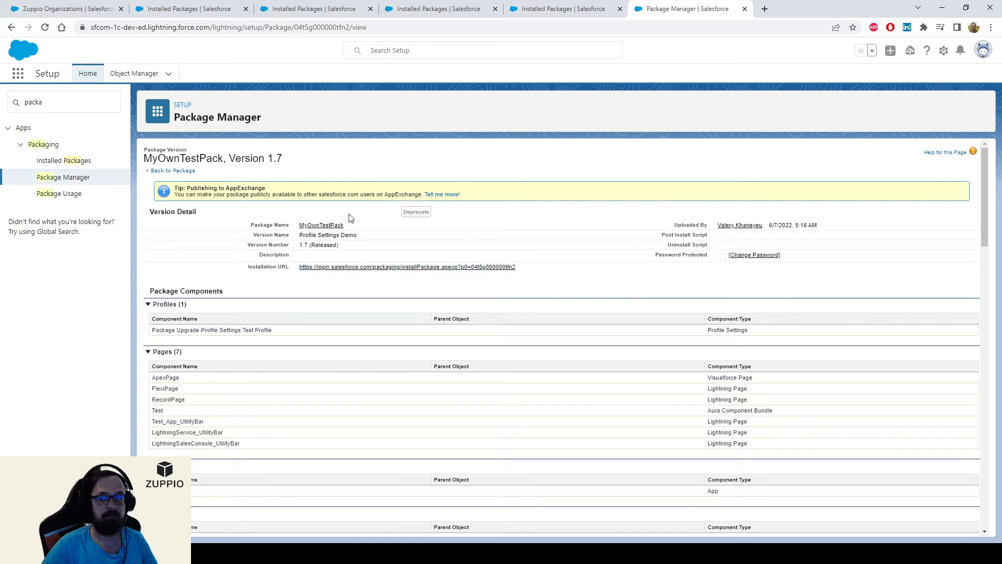
middle_click(690, 12)
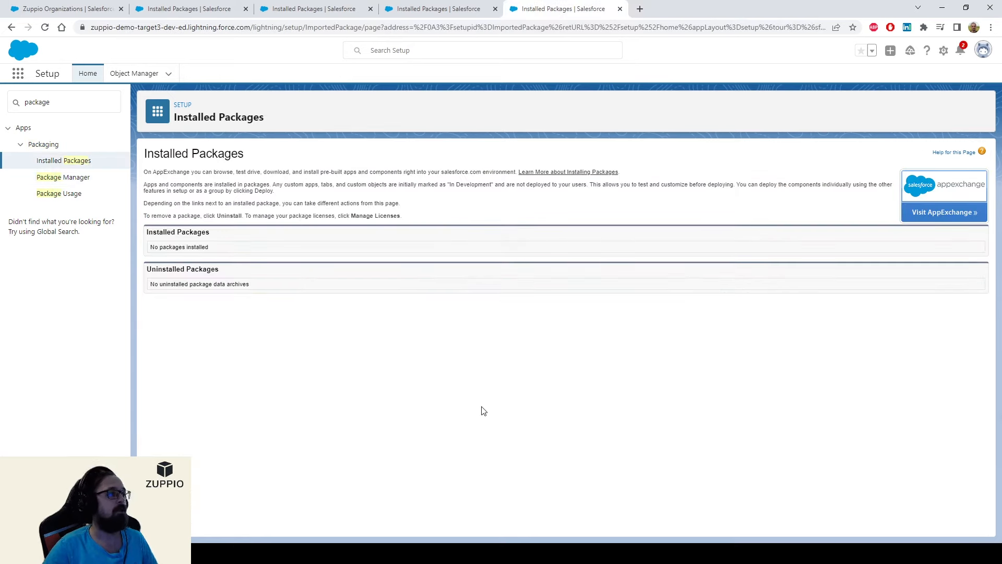
Step: Check the Installed Packages pages of the target1, target2 and target3 orgs, identifying each org by its web address
click(319, 6)
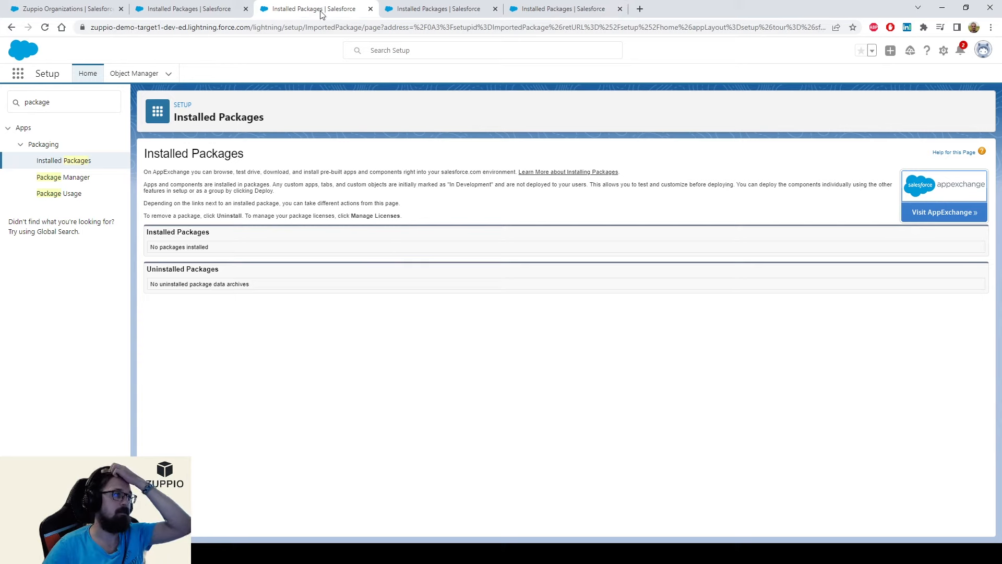
drag(138, 28, 145, 27)
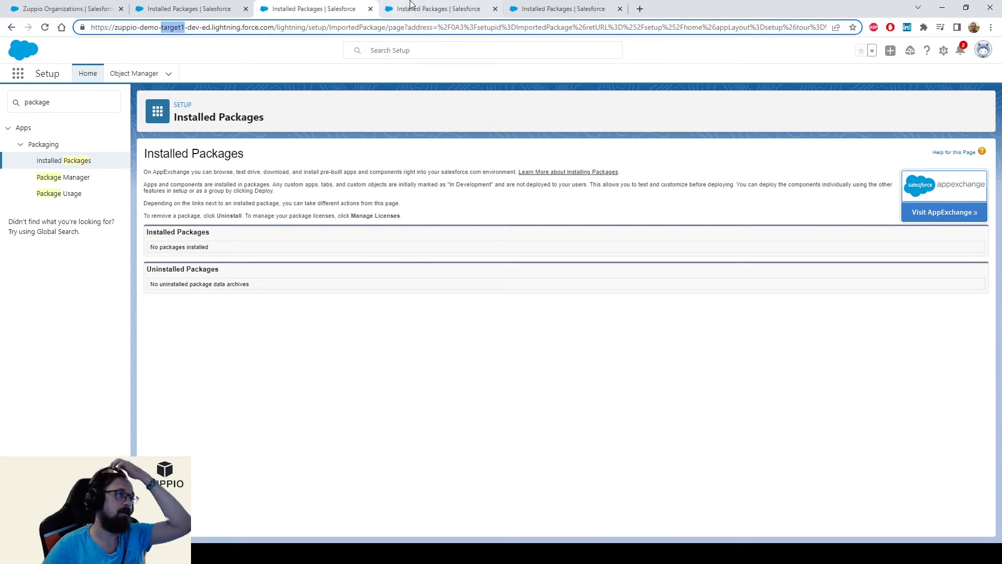
key(ctrl+Tab)
drag(146, 28, 184, 27)
key(ctrl+Tab)
key(ctrl+shift+Tab)
key(ctrl+shift+Tab)
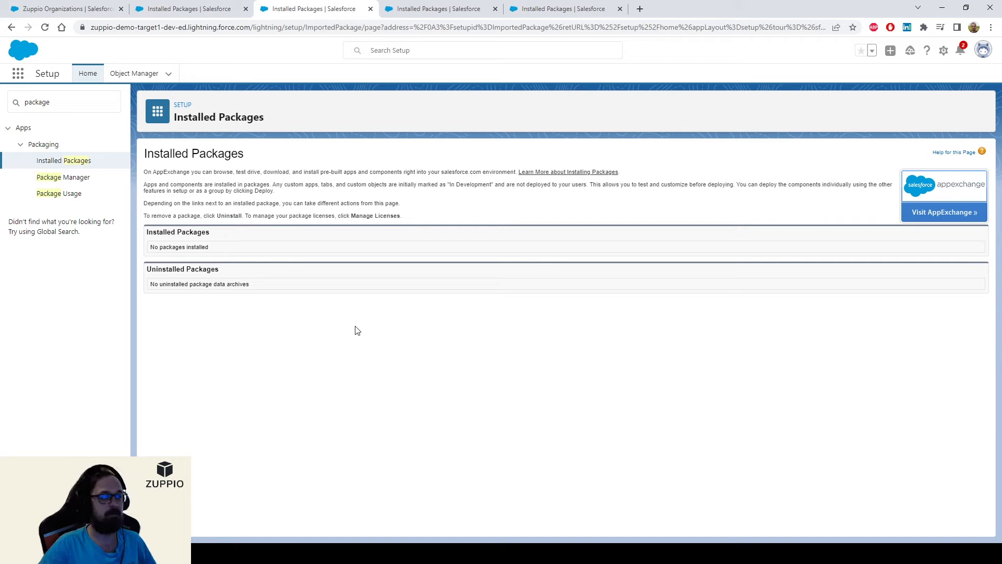
key(ctrl+Tab)
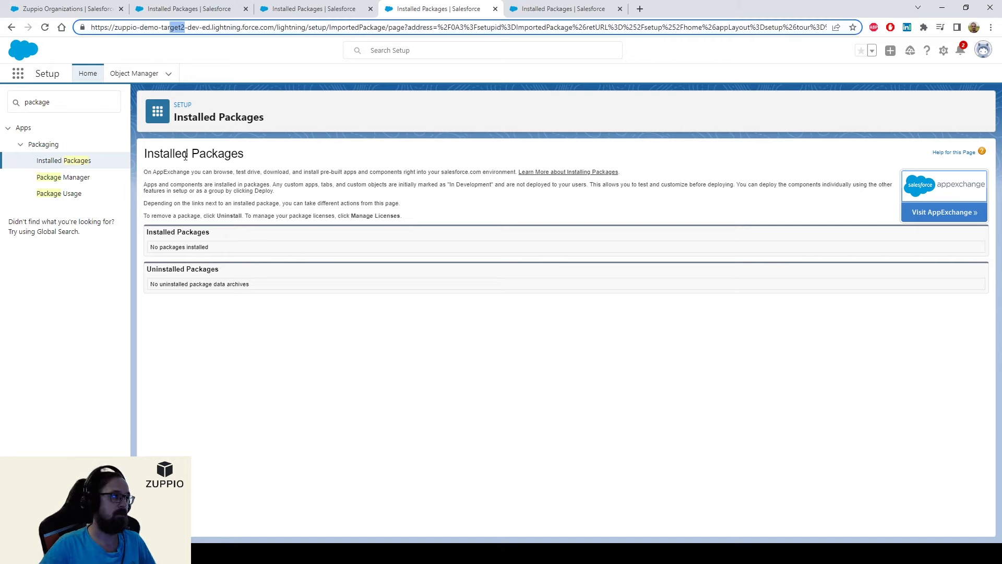
key(ctrl+Tab)
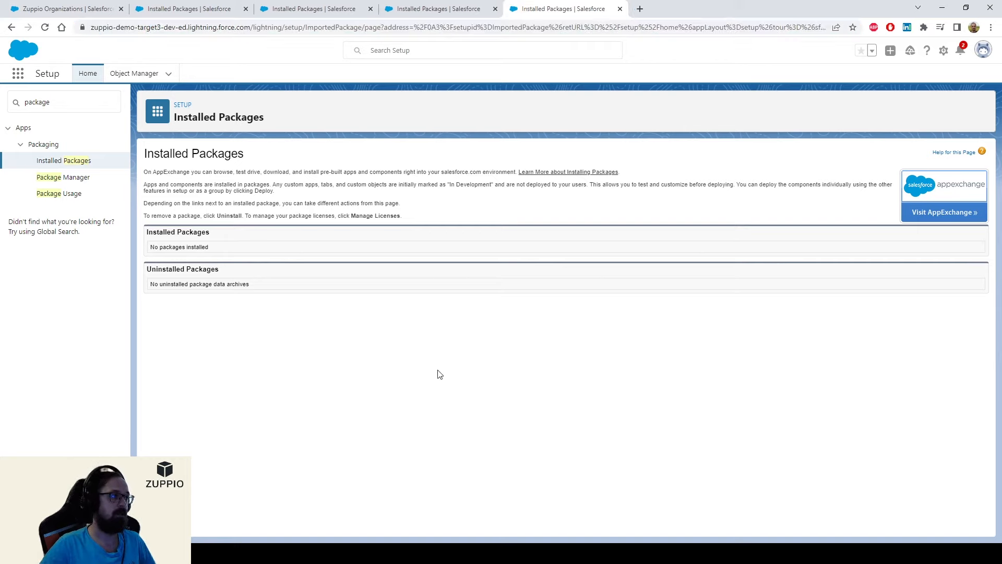
Step: Search Setup for "profiles" in the target3 org, list its profiles and highlight Custom Admin Upgrade Test
double_click(68, 104)
text(profiles)
click(46, 147)
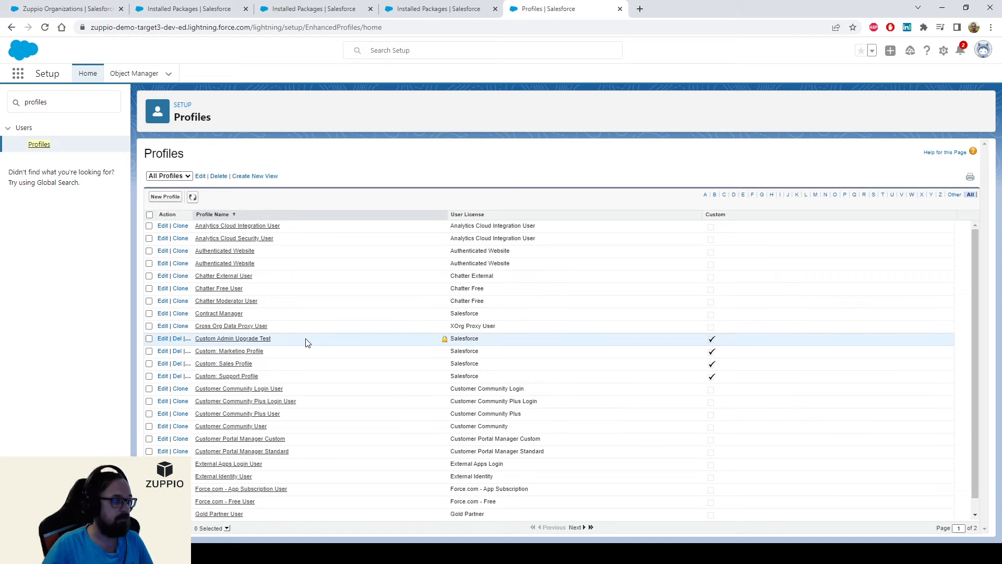
drag(265, 339, 194, 339)
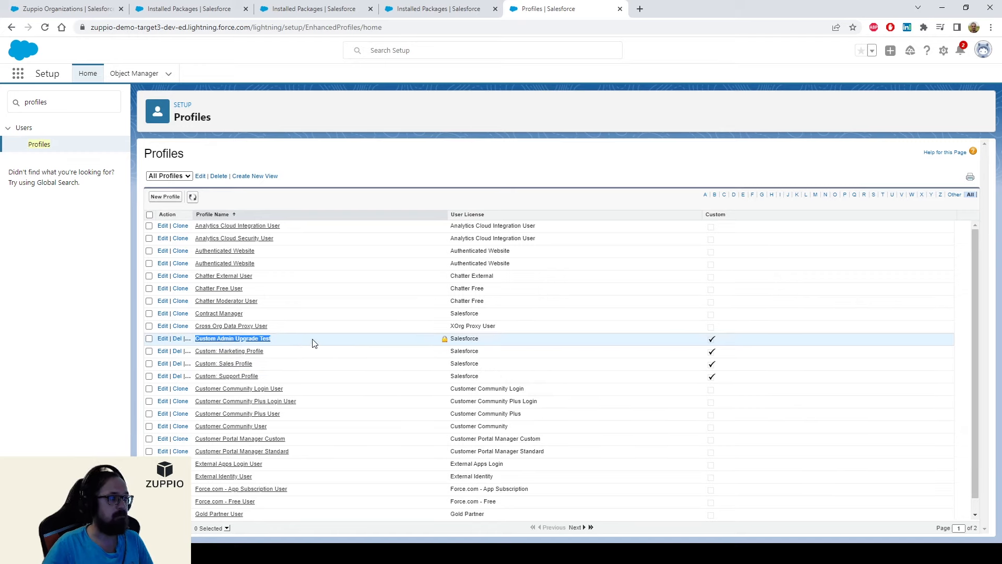
Step: Search Setup for "profile" in the target2 and target1 orgs and display the Profiles list in both
click(438, 9)
text(pr)
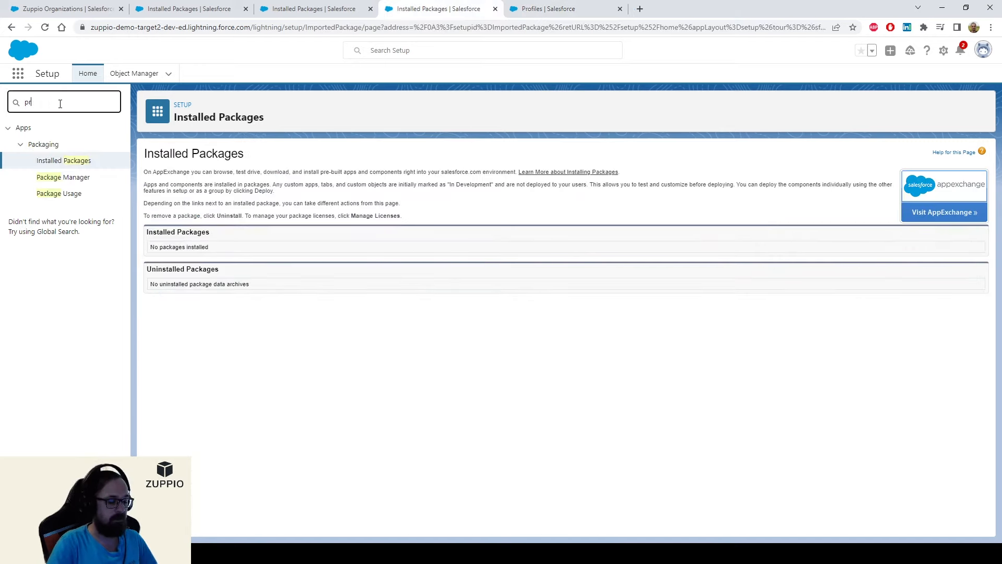
text(file)
key(ctrl+shift+Tab)
click(64, 102)
key(ctrl+a)
text(profile)
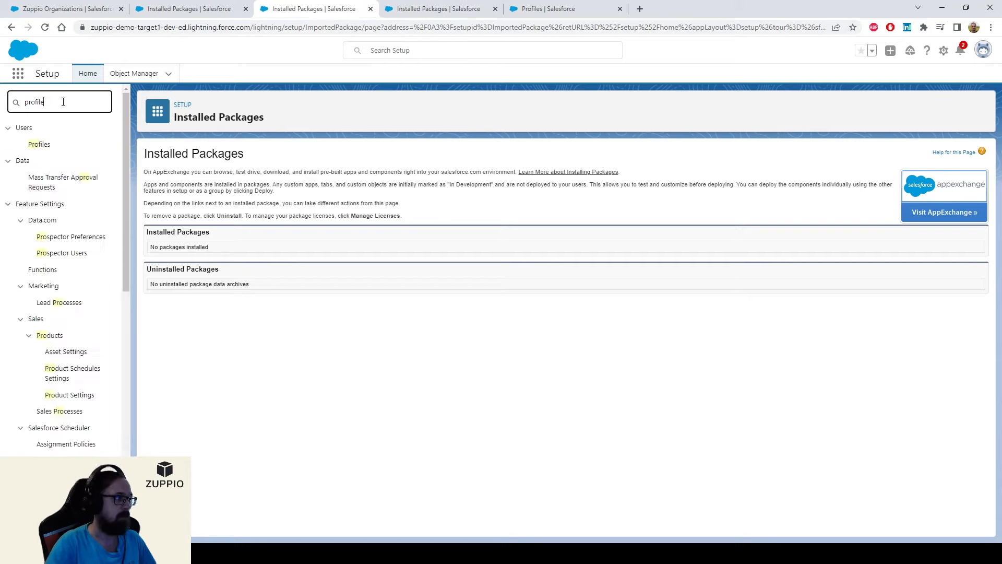
key(ctrl+Tab)
click(39, 144)
click(313, 9)
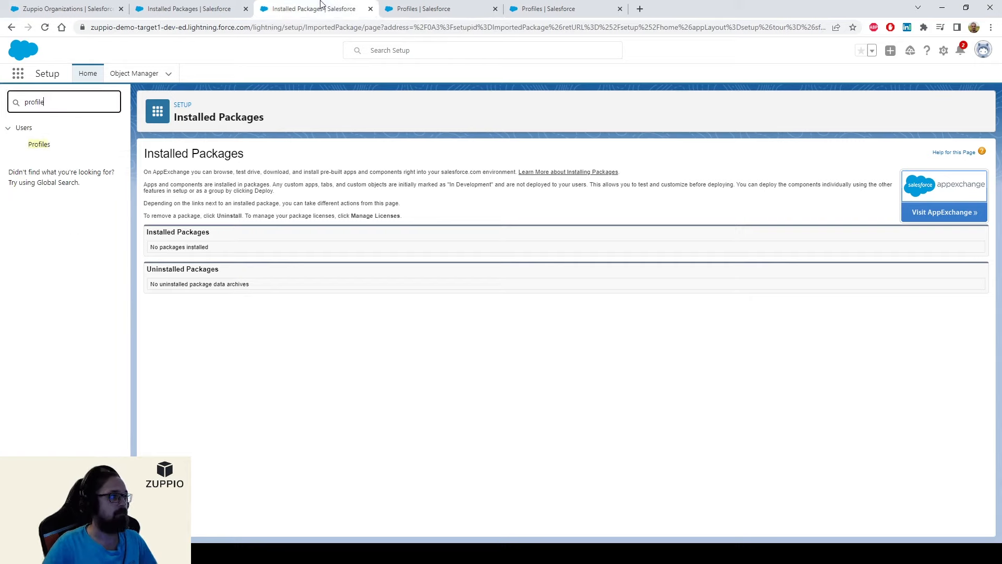
click(36, 150)
key(ctrl+Tab)
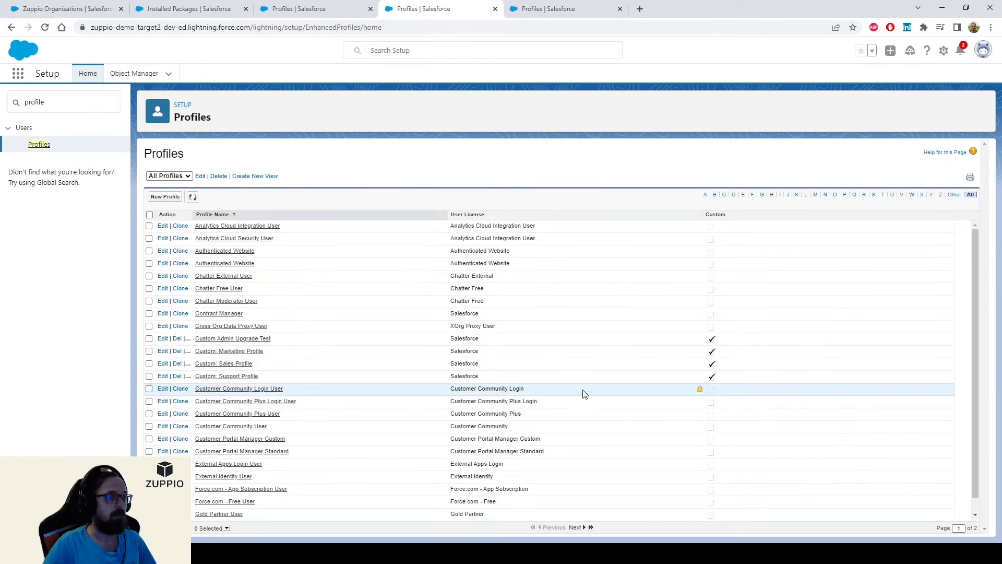
Step: Locate and highlight the Custom Admin Upgrade Test profile in the lists of the target2 and target1 orgs
drag(284, 340, 197, 340)
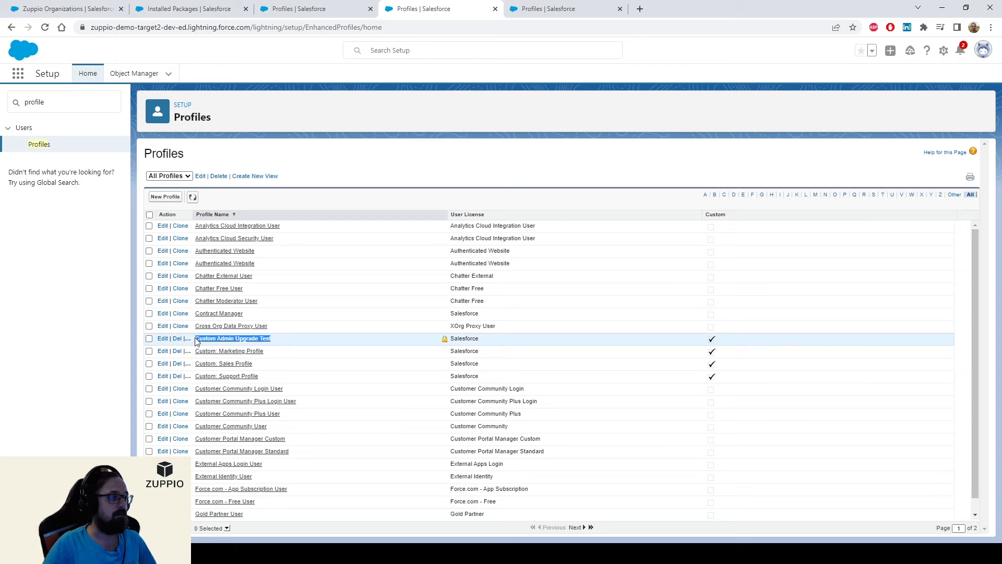
key(ctrl+shift+Tab)
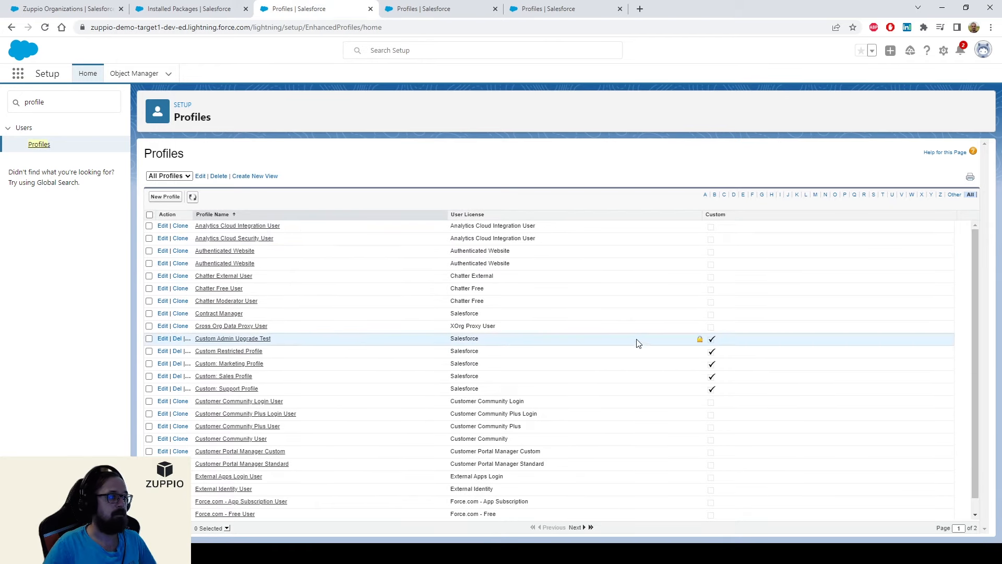
drag(308, 339, 197, 339)
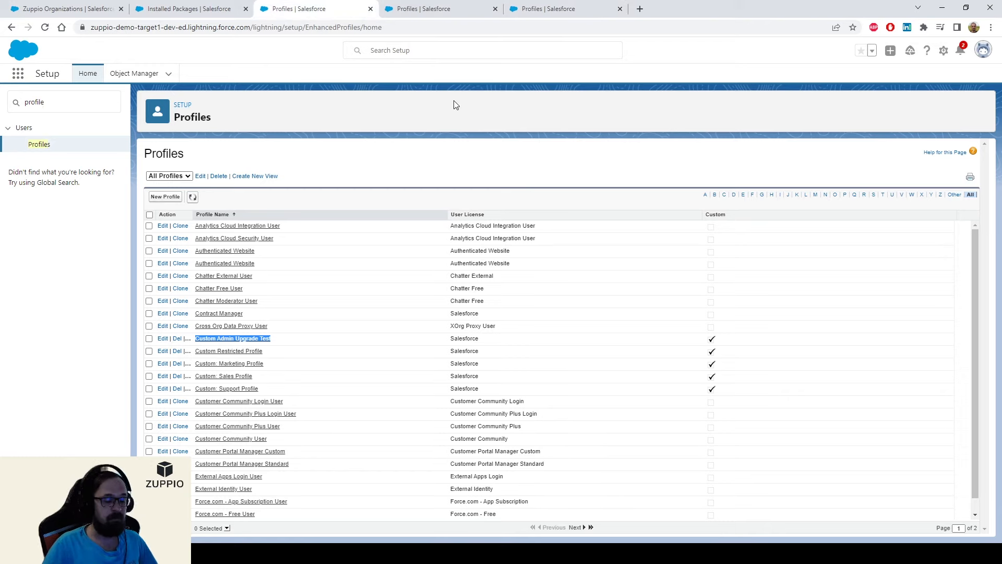
Step: Check the source org's installed packages and return to the Zuppio Organizations list
click(188, 9)
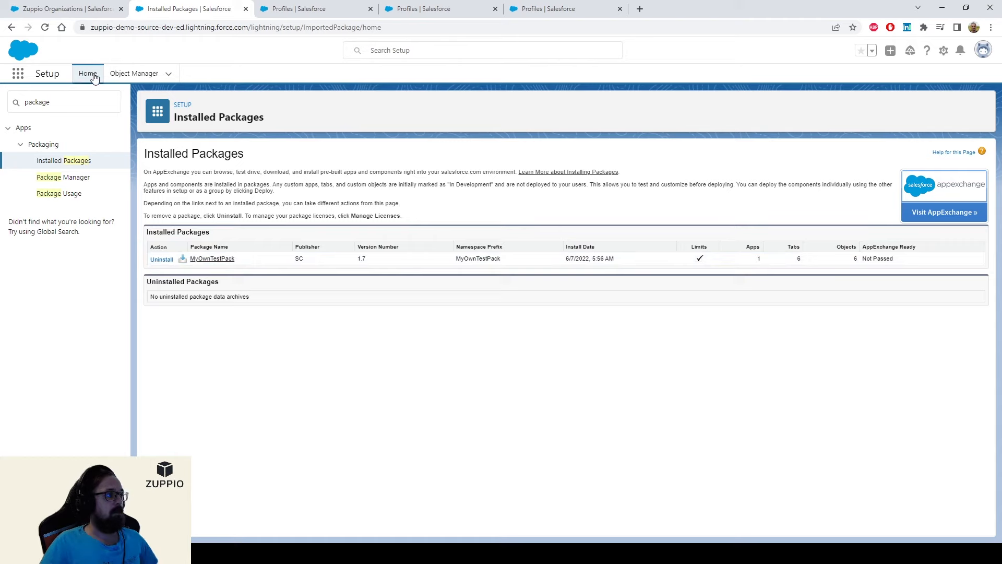
click(67, 6)
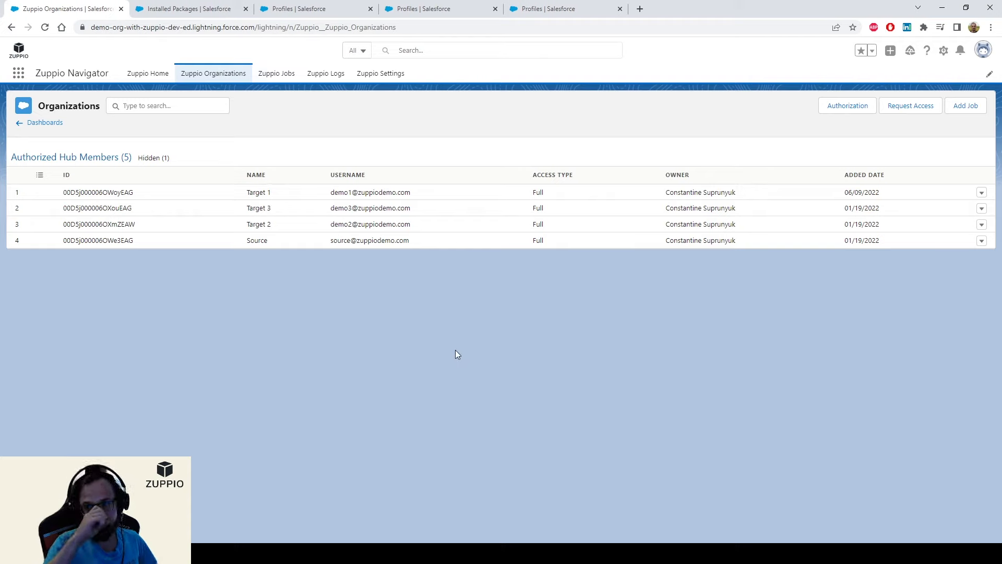
Step: Start a new Zuppio job and name it "Package Upgrade With Profile Mappings Demo"
click(279, 76)
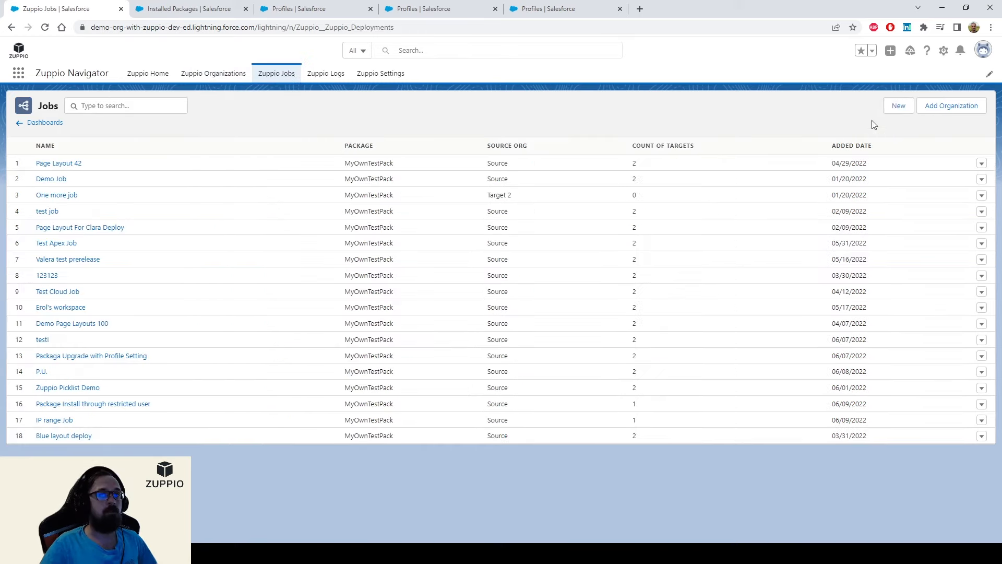
click(898, 105)
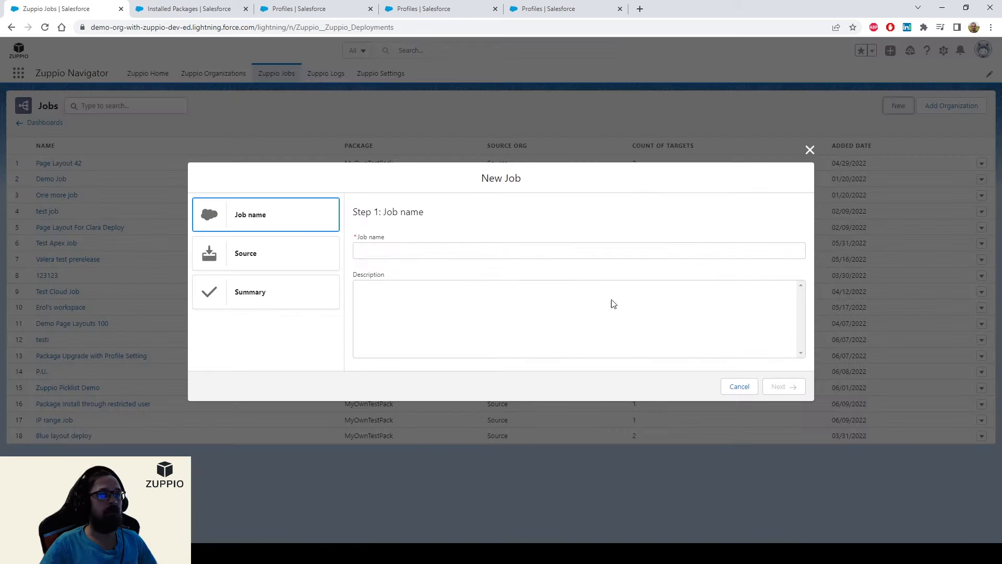
click(424, 254)
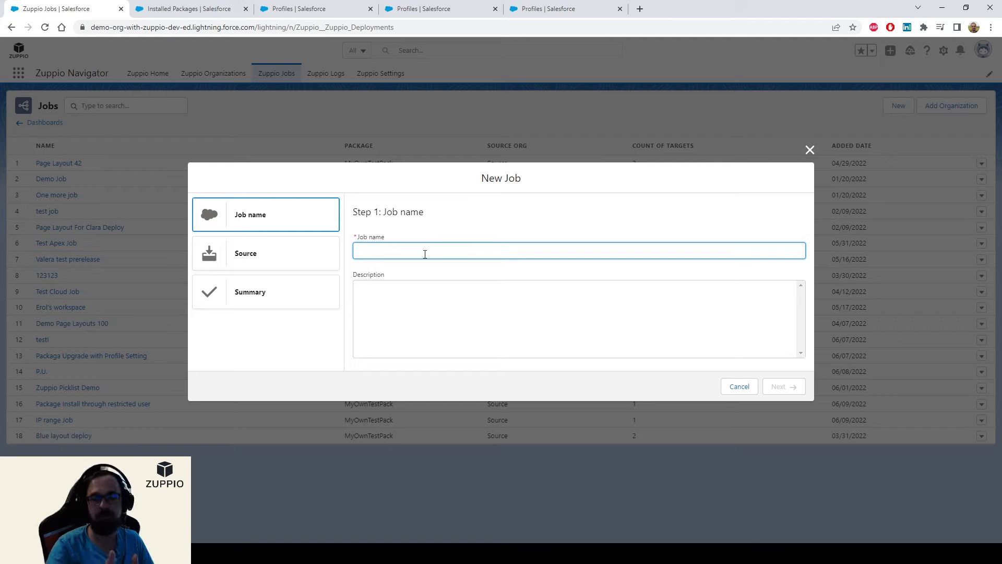
text(PAc)
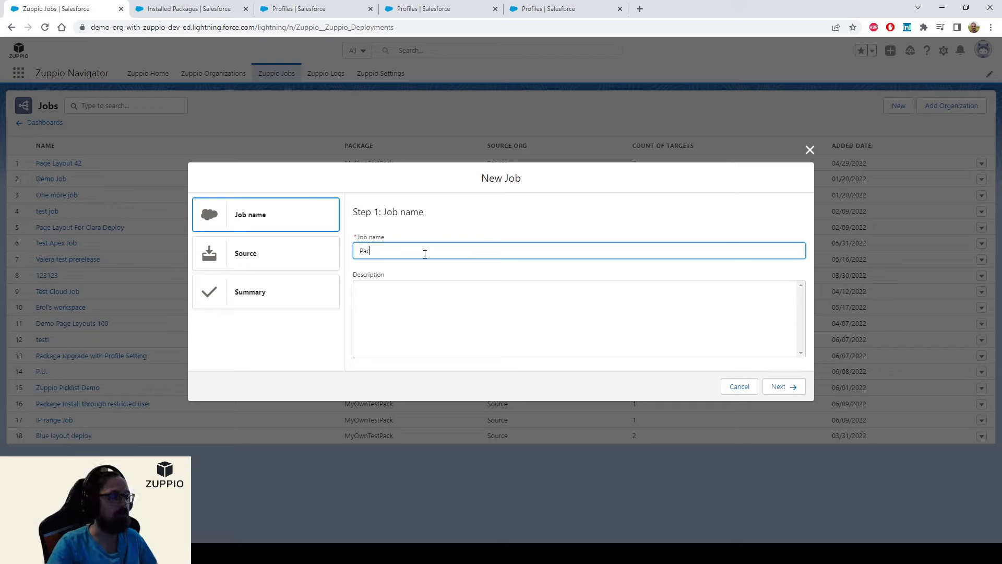
text(kage Upgrade D)
key(BackSpace)
key(BackSpace)
key(BackSpace)
key(BackSpace)
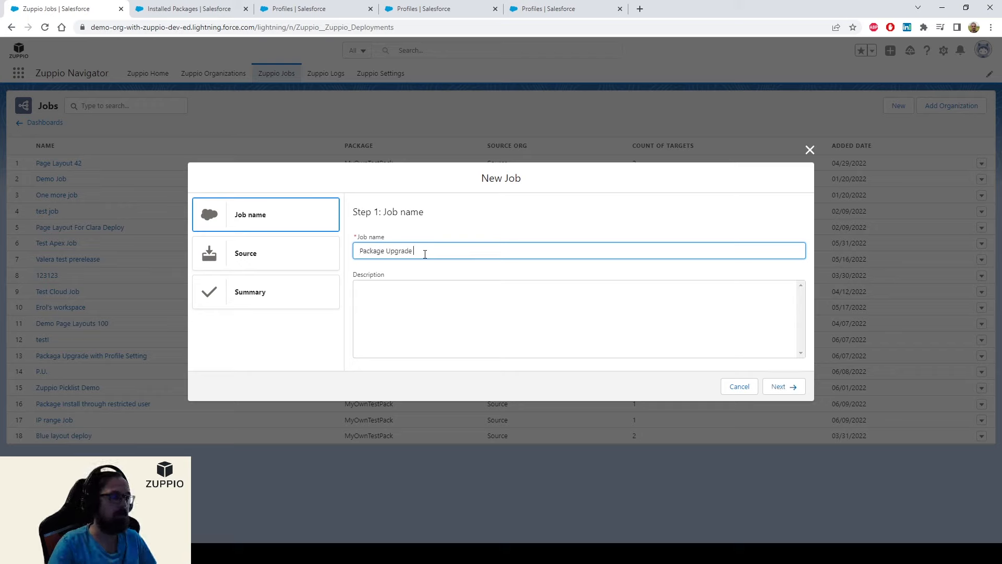
text(With pro)
text(appings Demo)
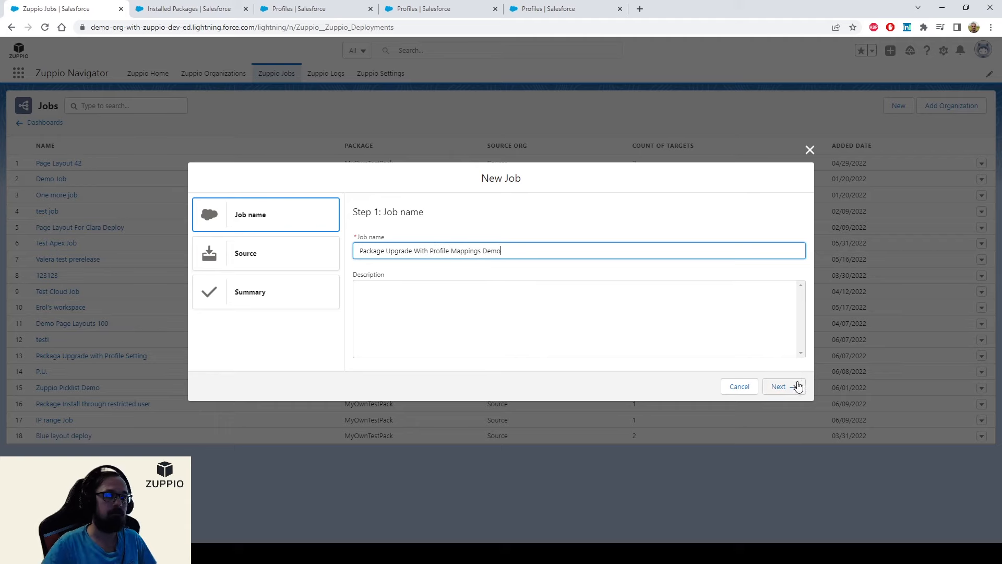
click(797, 386)
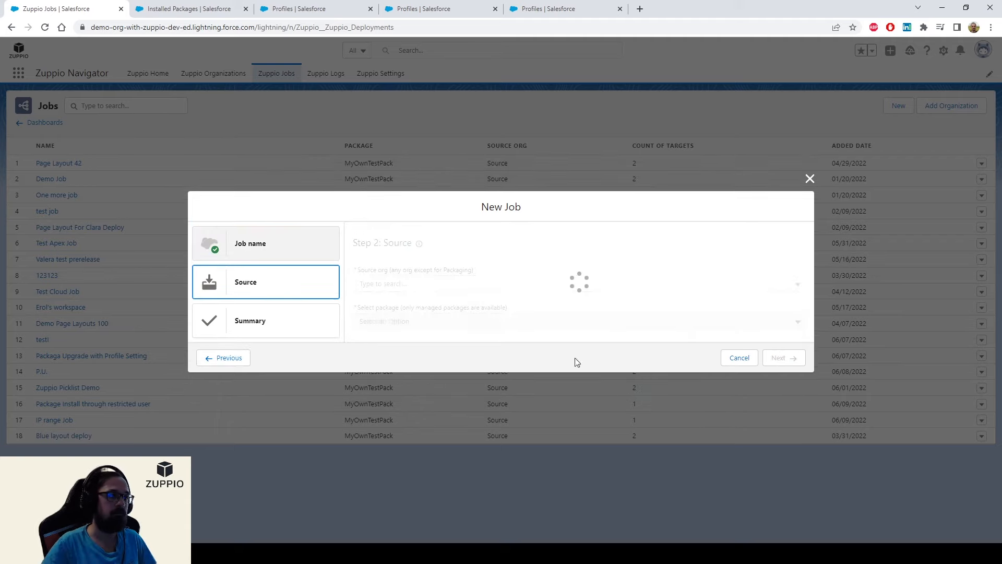
Step: Choose Source as the job's source org and MyOwnTestPack v.1.7.0.2 as its package, and create the job
click(491, 283)
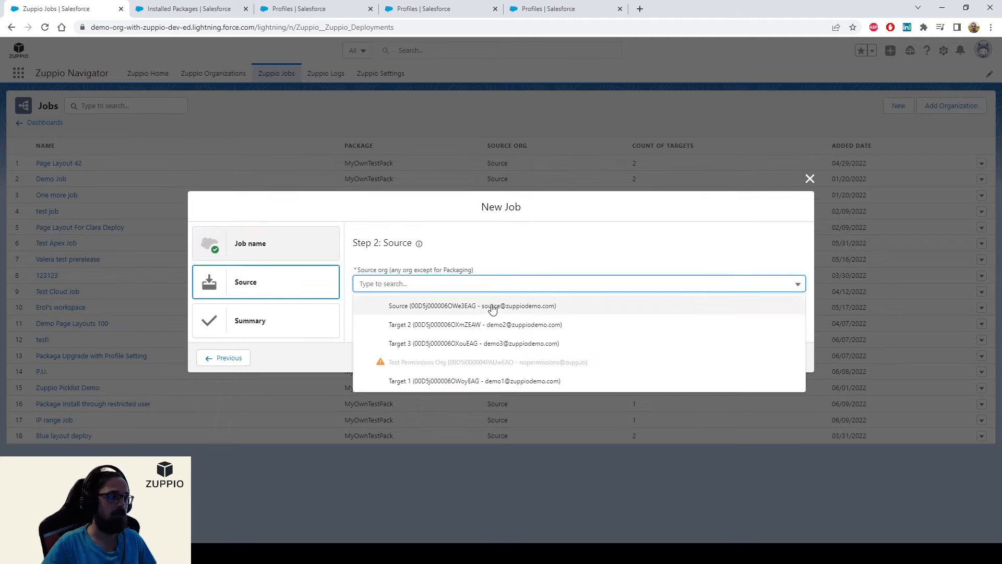
click(492, 307)
click(460, 323)
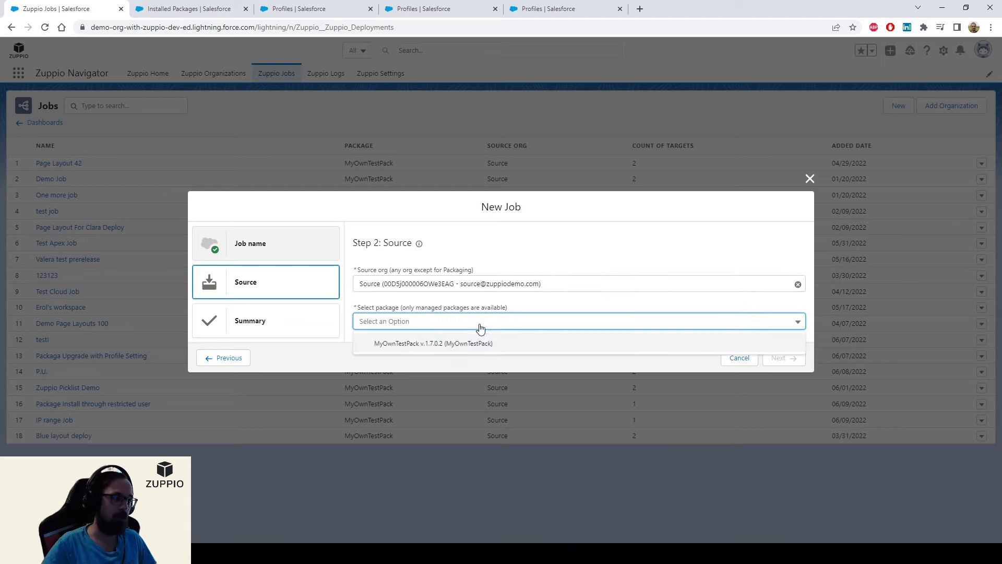
click(463, 343)
click(789, 358)
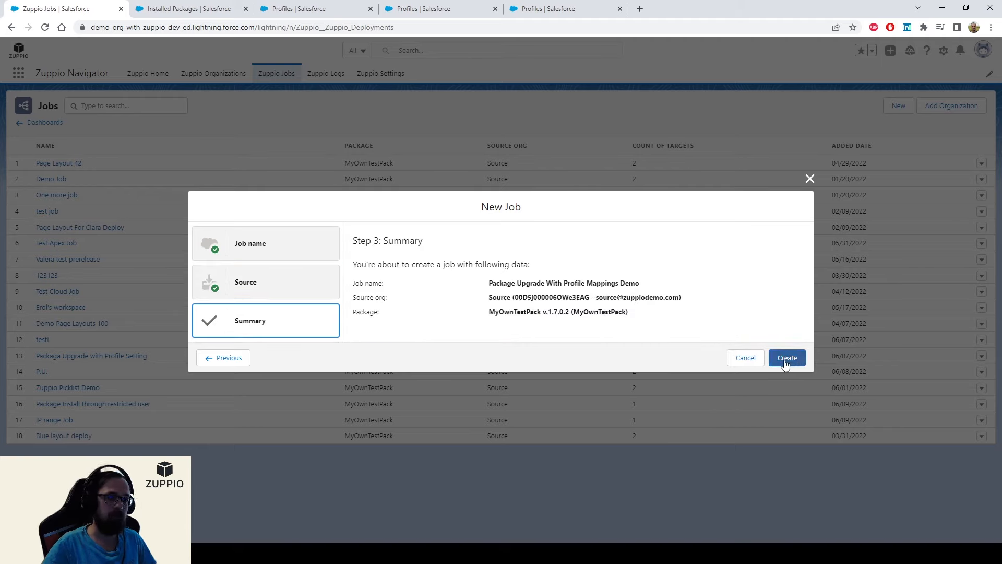
drag(489, 283, 646, 319)
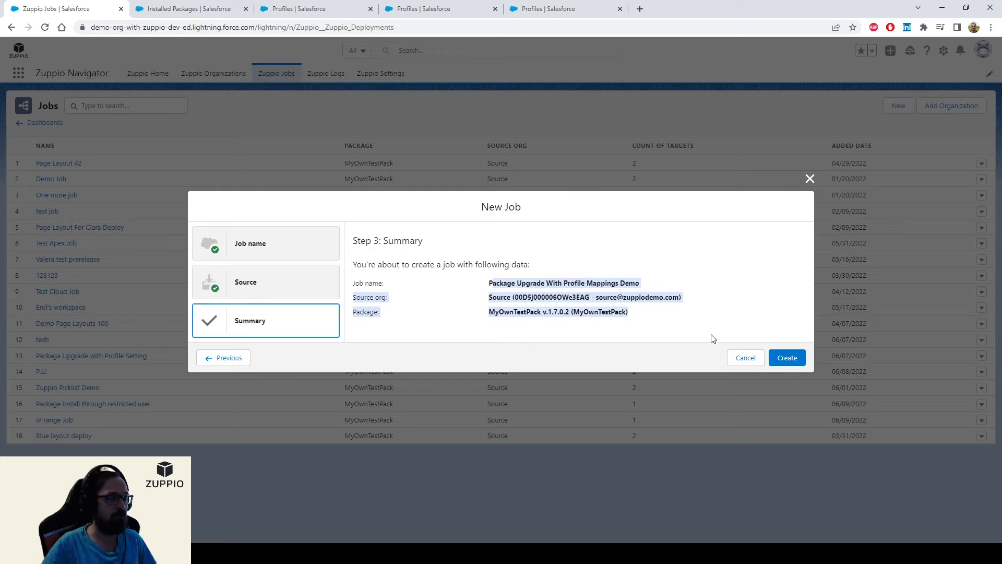
click(787, 358)
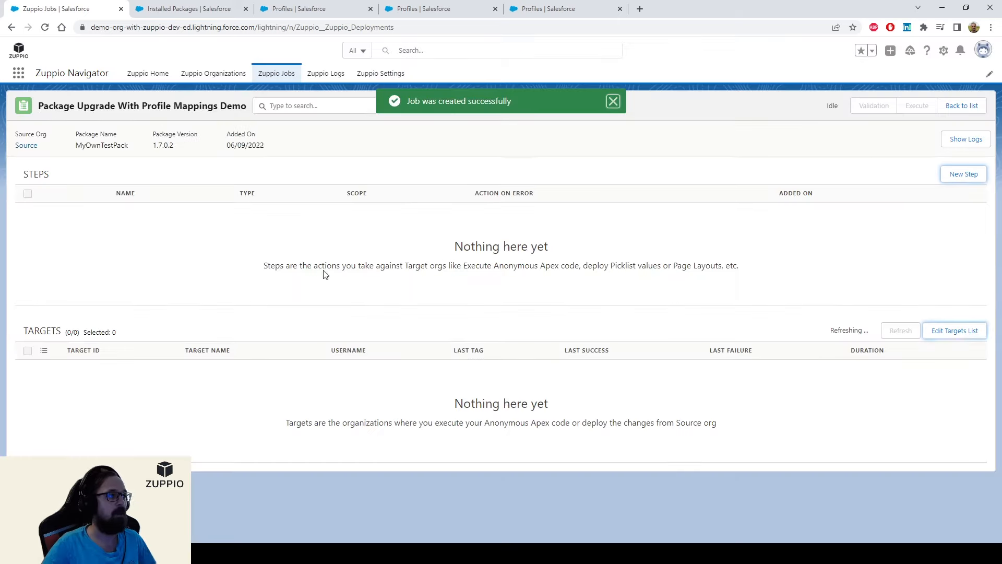
Step: Add Target 1, Target 2 and Target 3 to the job's targets list and save it
click(934, 334)
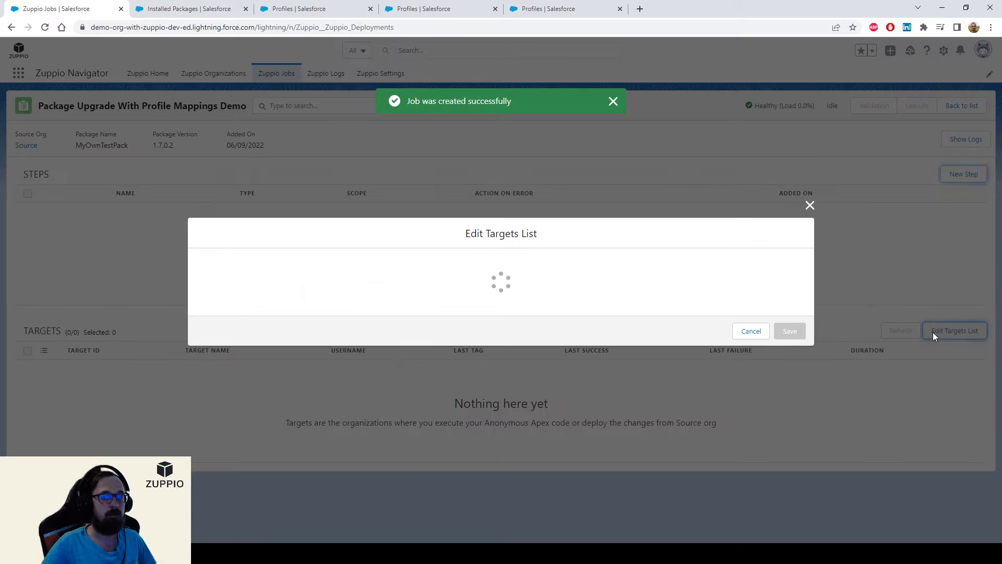
click(329, 247)
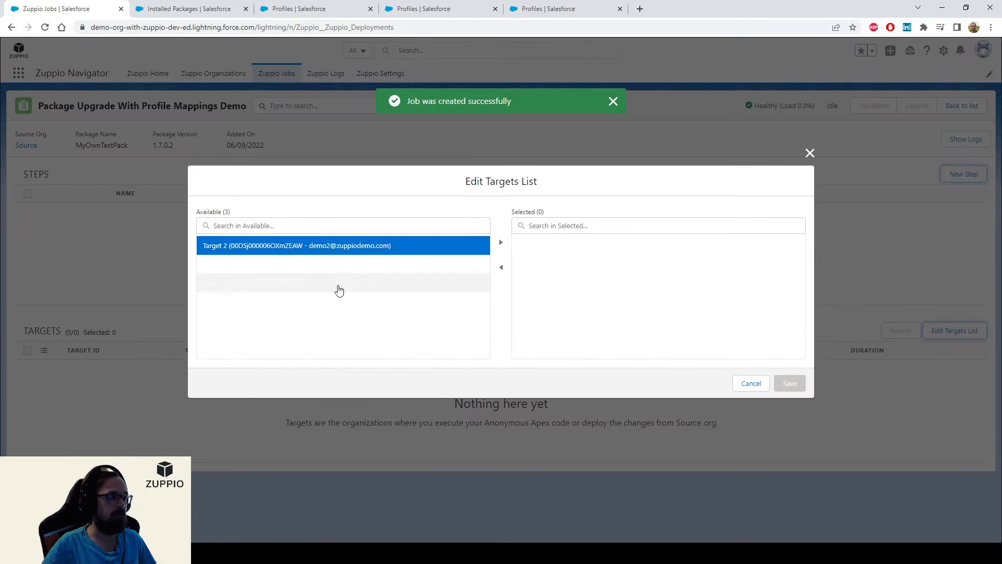
shift+click(339, 290)
click(500, 243)
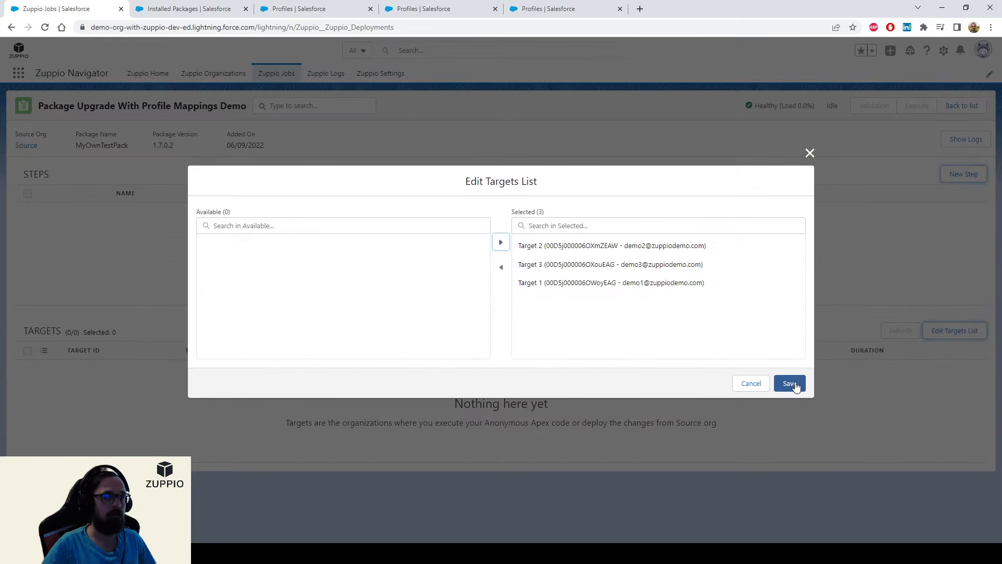
click(790, 384)
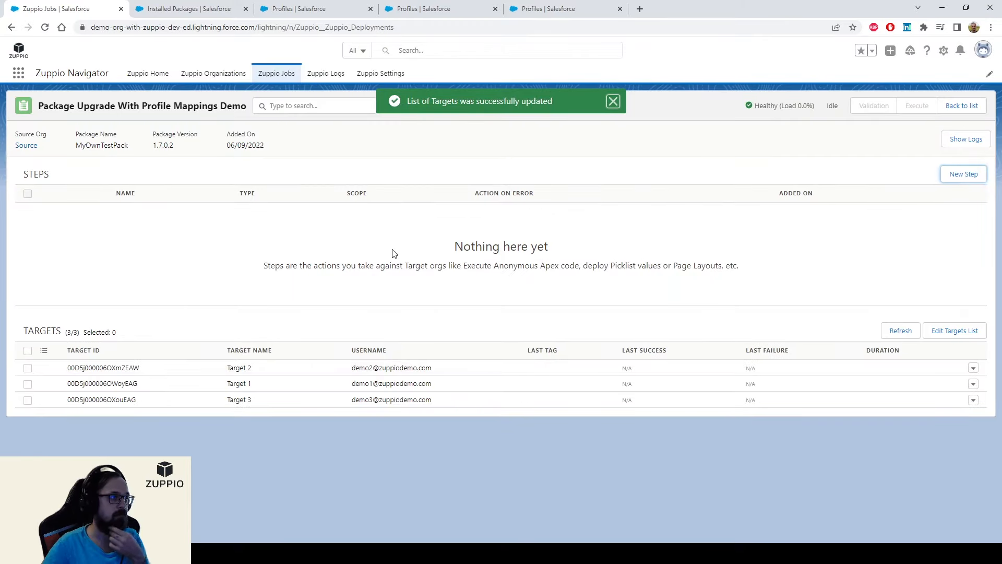
Step: Start a new job step of type Package Upgrade named "Package upgrade + profile settings" and proceed to its components
click(963, 175)
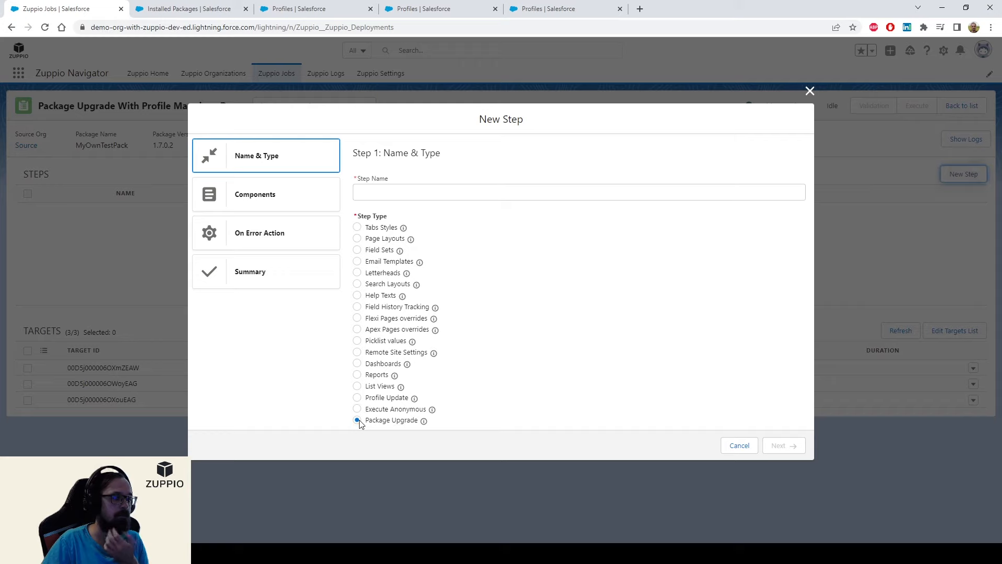
click(406, 188)
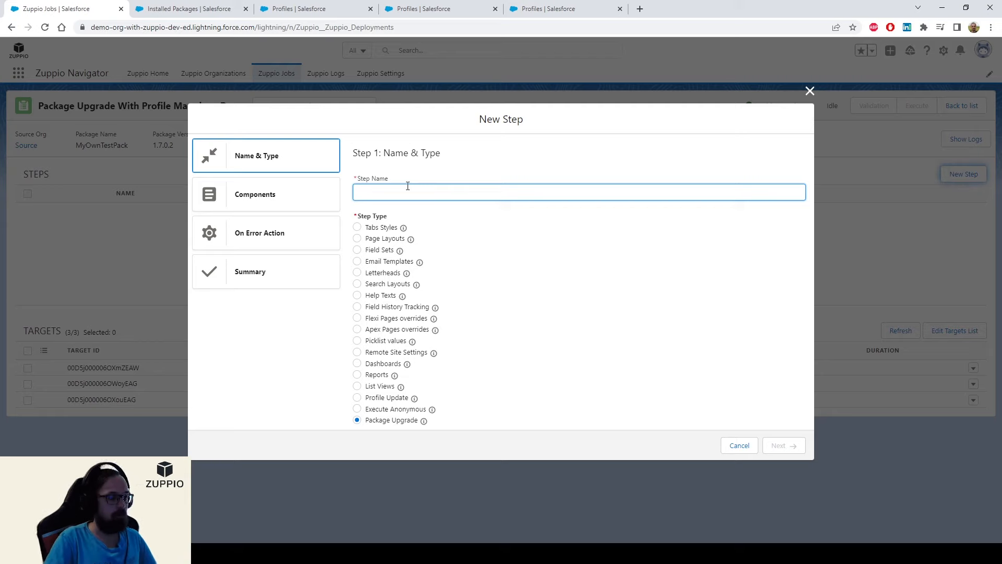
text(Package upgra)
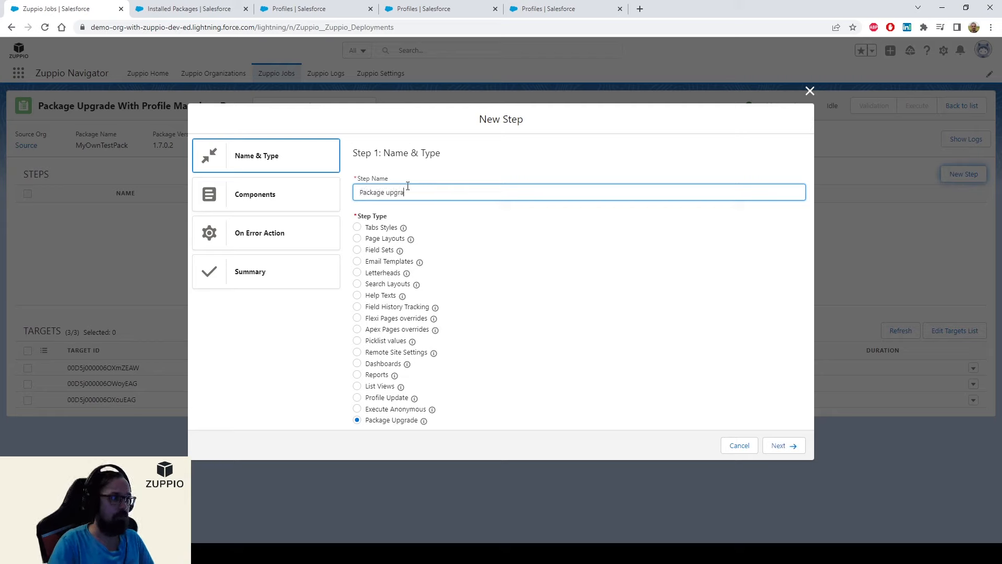
text(de + profile settings)
click(785, 446)
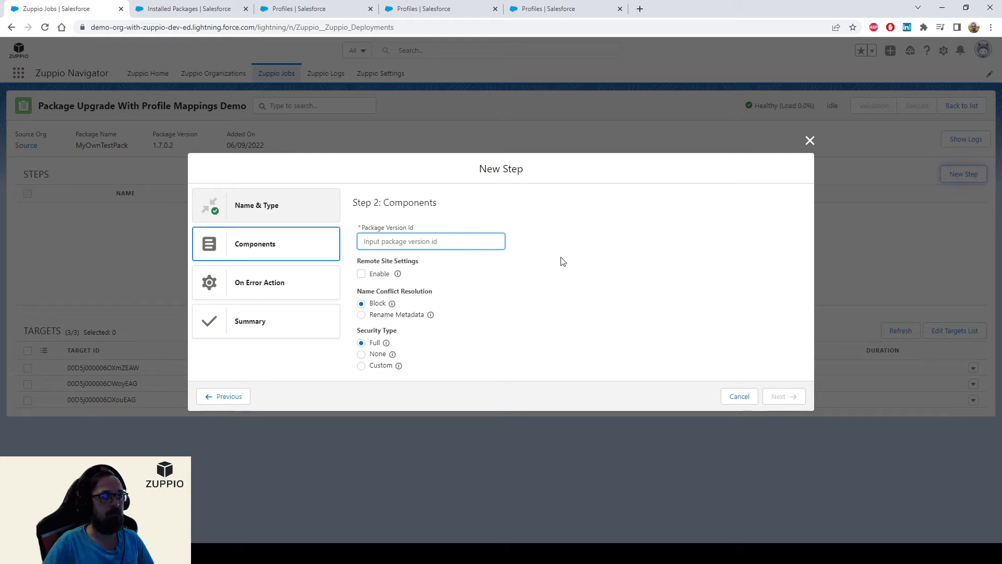
Step: Set the step's package version ID to 04t5g000000tfn2 and its security type to Custom
text(04t5g000000tfn2)
click(548, 285)
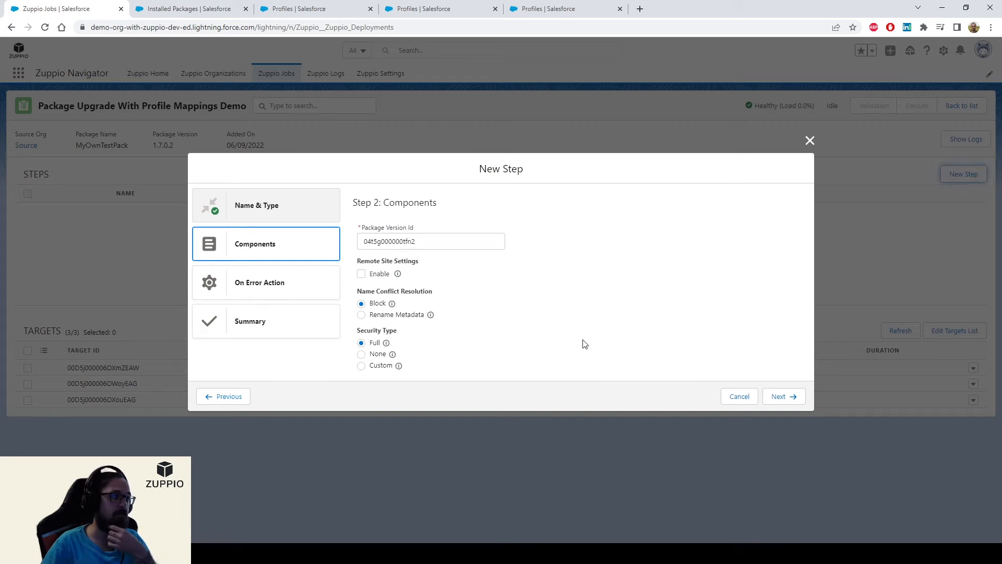
click(362, 366)
Step: In Target 2's profile mapping, give Custom Admin Upgrade Test the Package Upgrade Profile Settings Test Profile access level and save
click(417, 375)
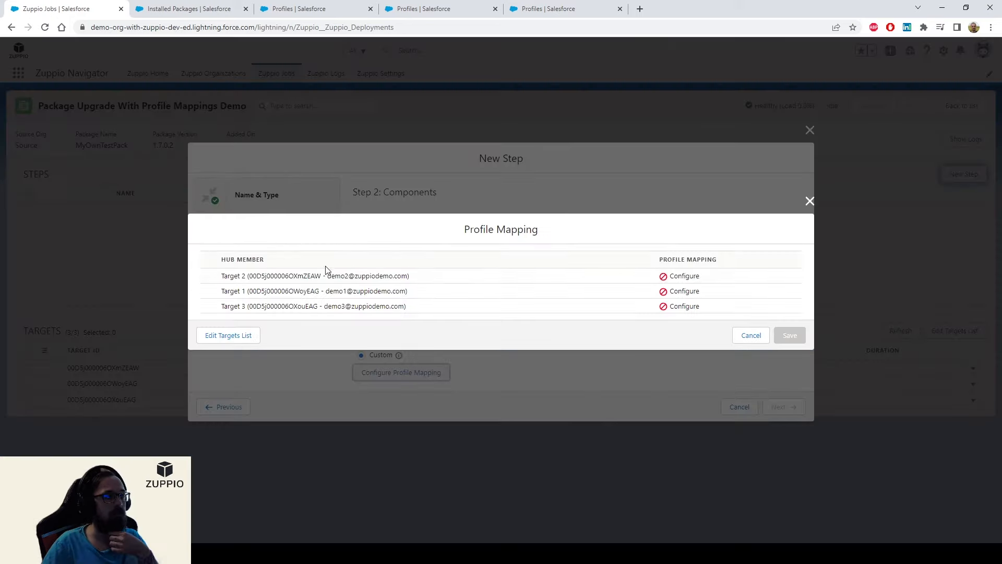
drag(304, 275, 488, 288)
click(681, 277)
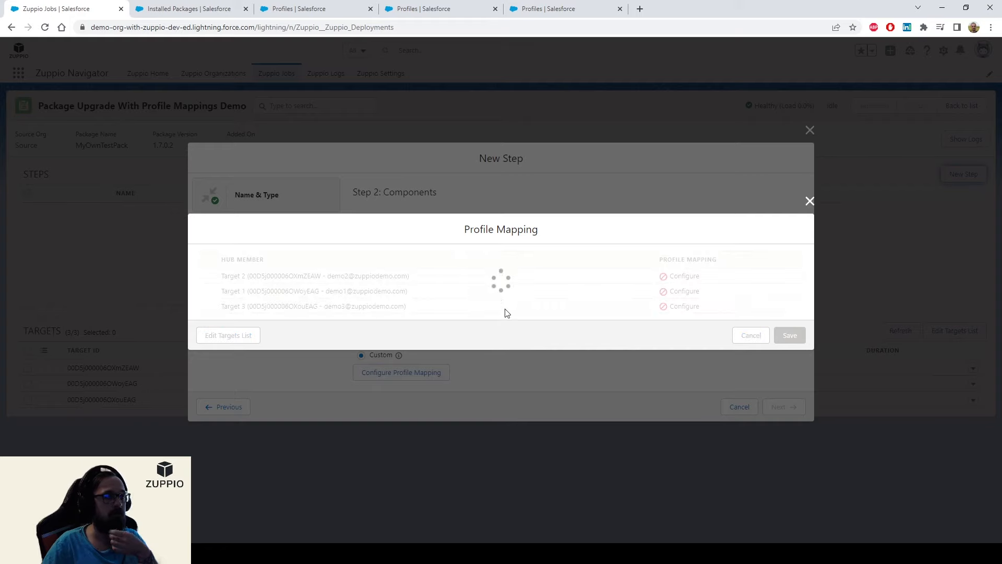
drag(209, 238, 355, 239)
click(357, 238)
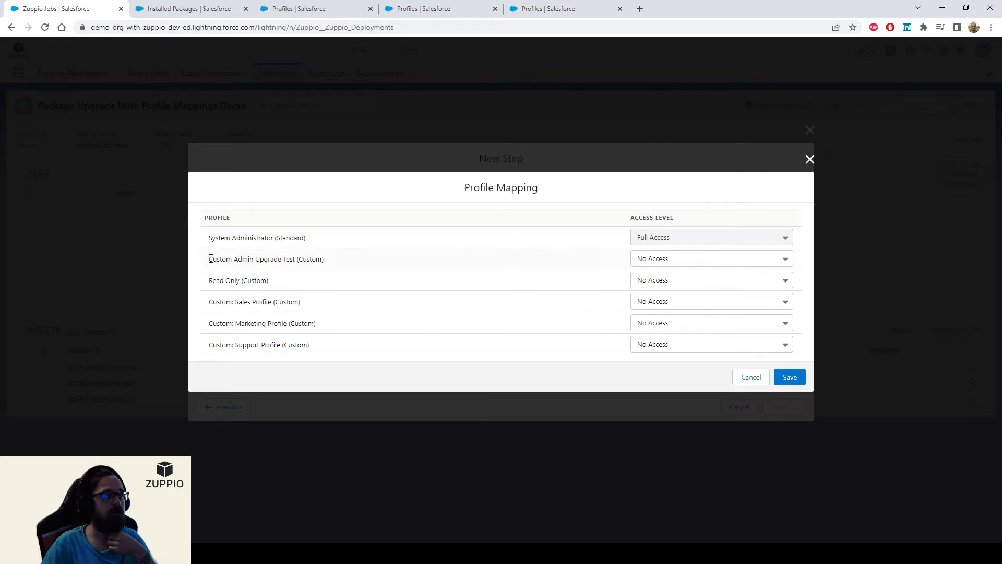
drag(211, 258, 284, 260)
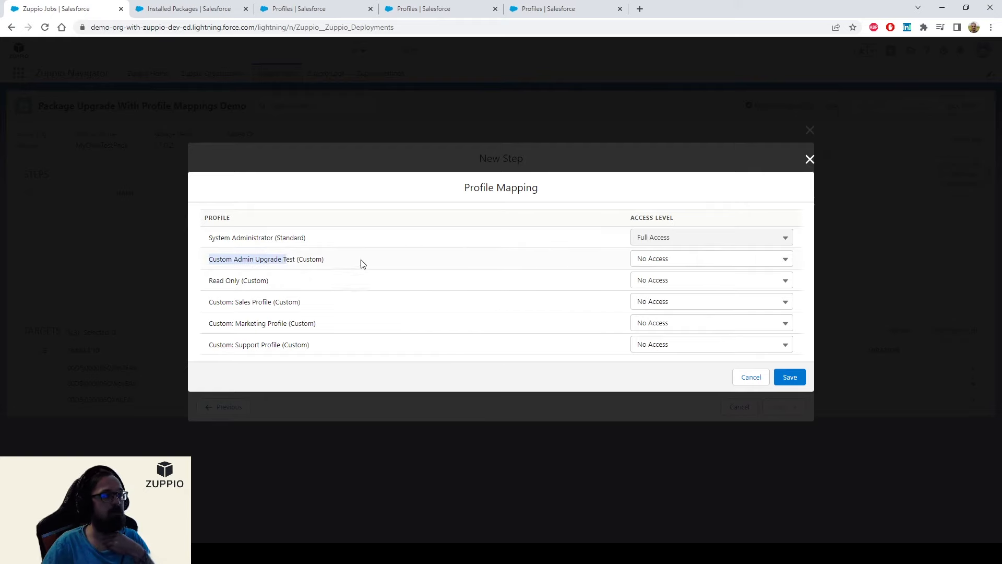
click(368, 263)
double_click(308, 260)
click(707, 261)
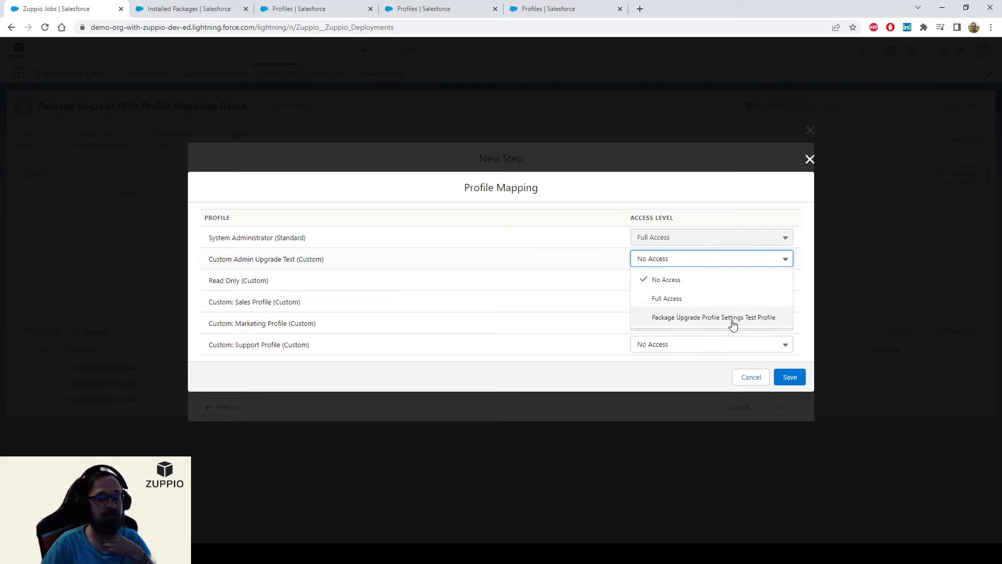
click(694, 319)
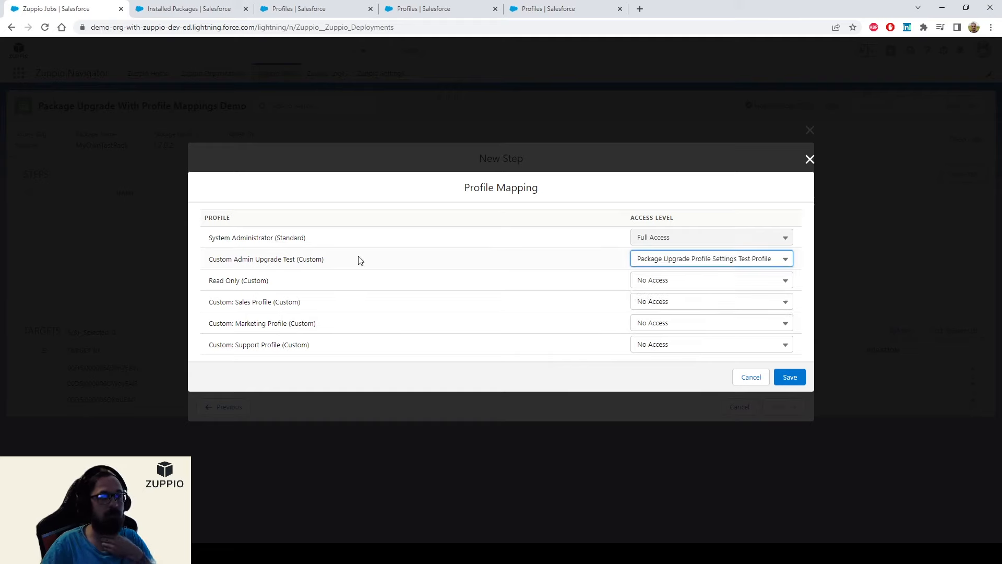
drag(218, 260, 284, 259)
click(312, 259)
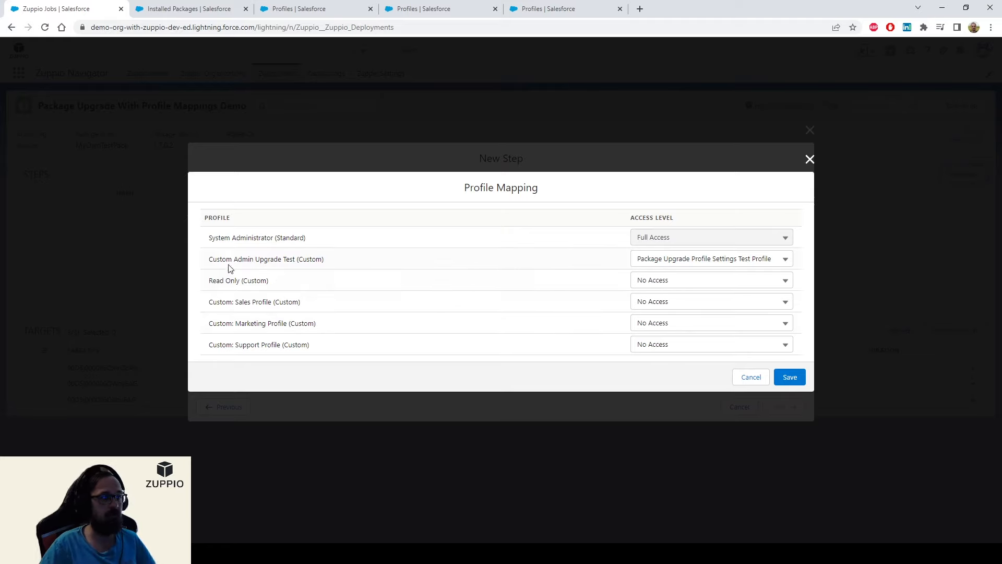
click(787, 378)
Step: In Target 1's profile mapping, give Custom Admin Upgrade Test the Package Upgrade Profile Settings Test Profile access level and save
click(684, 291)
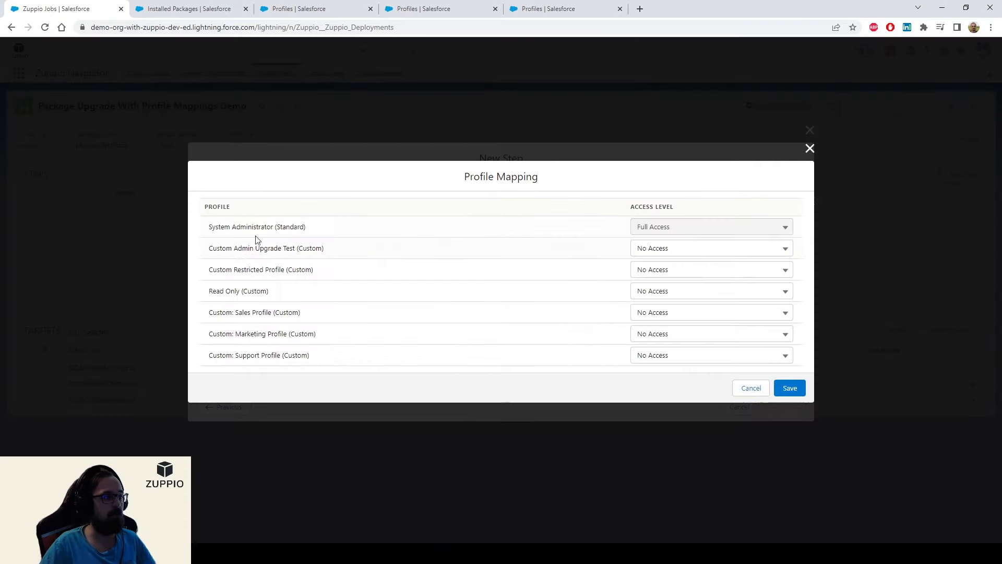
drag(212, 247, 300, 245)
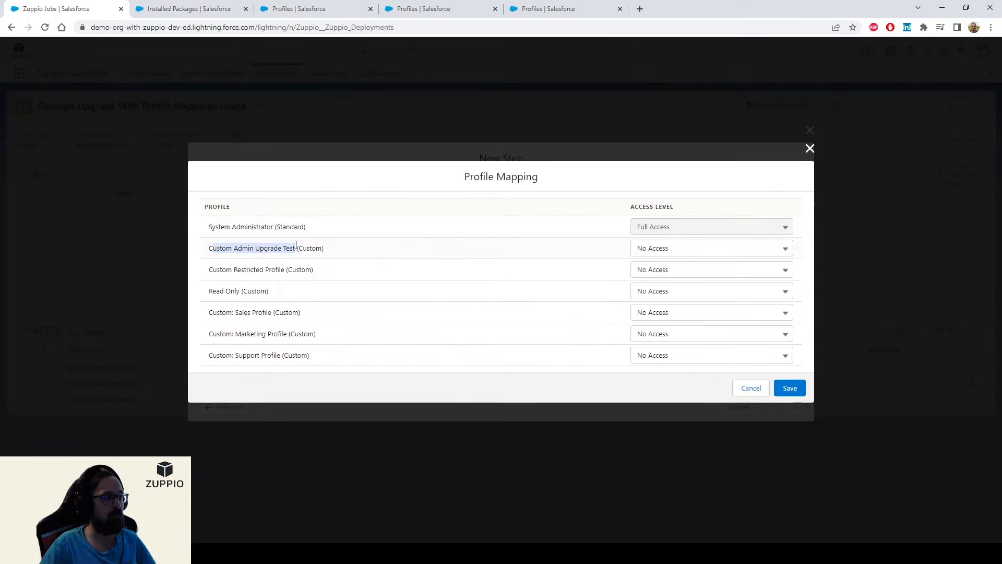
click(295, 245)
click(686, 253)
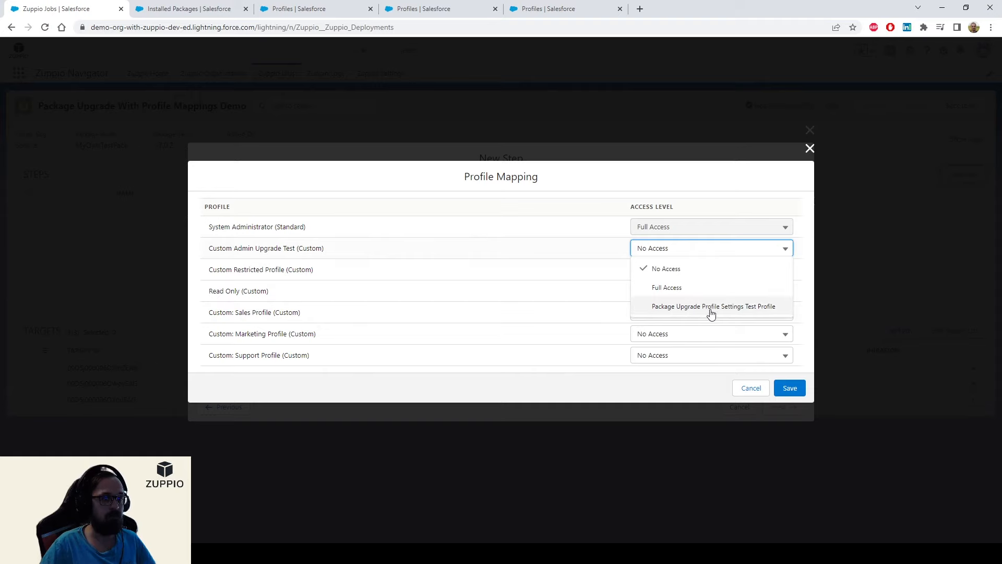
click(704, 307)
click(789, 387)
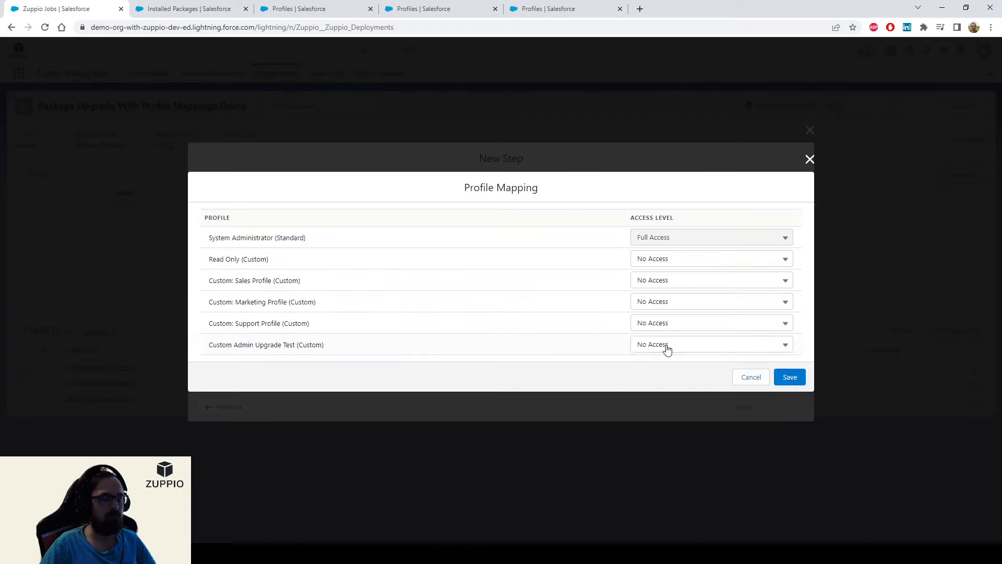
Step: Map Target 3's Custom Admin Upgrade Test to Package Upgrade Profile Settings Test Profile and save the profile mappings for all targets
click(667, 348)
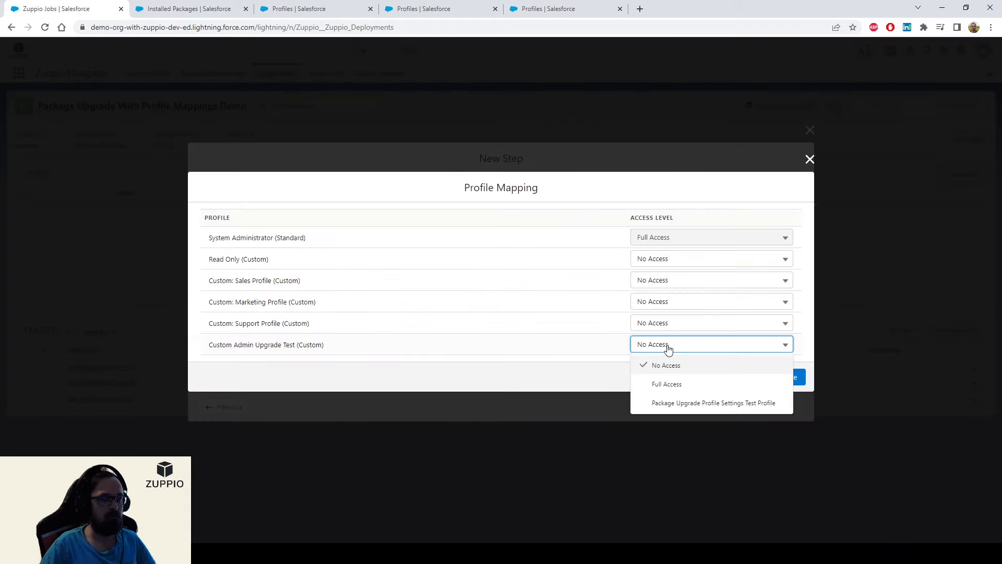
click(683, 409)
click(789, 377)
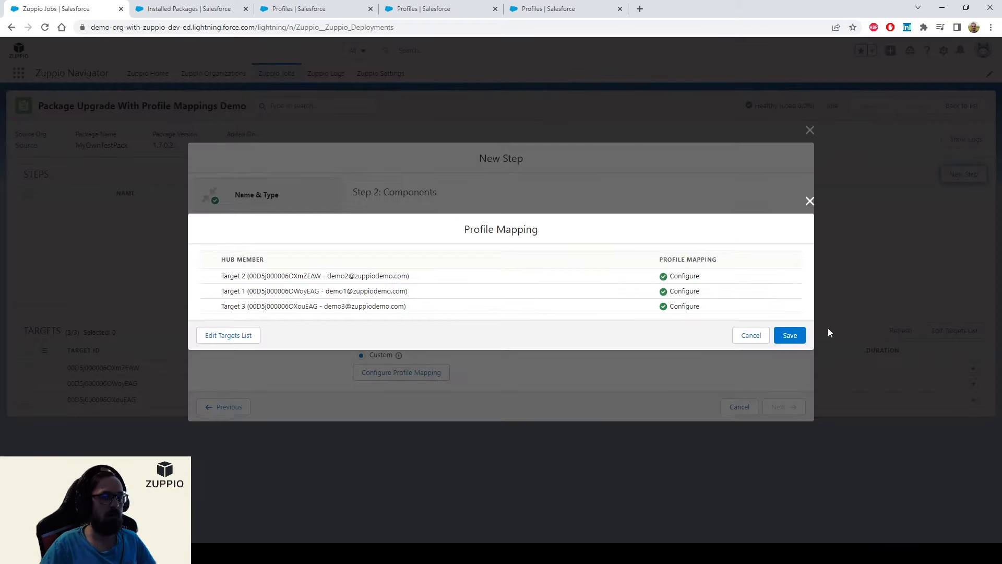
click(789, 335)
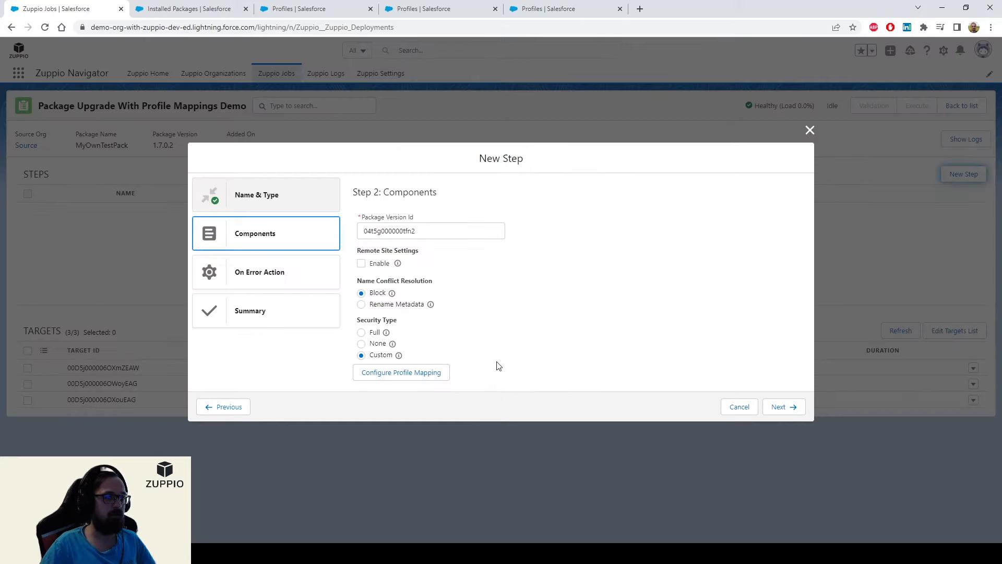
Step: Keep the step's error action set to Ignore and create the package upgrade step
click(780, 408)
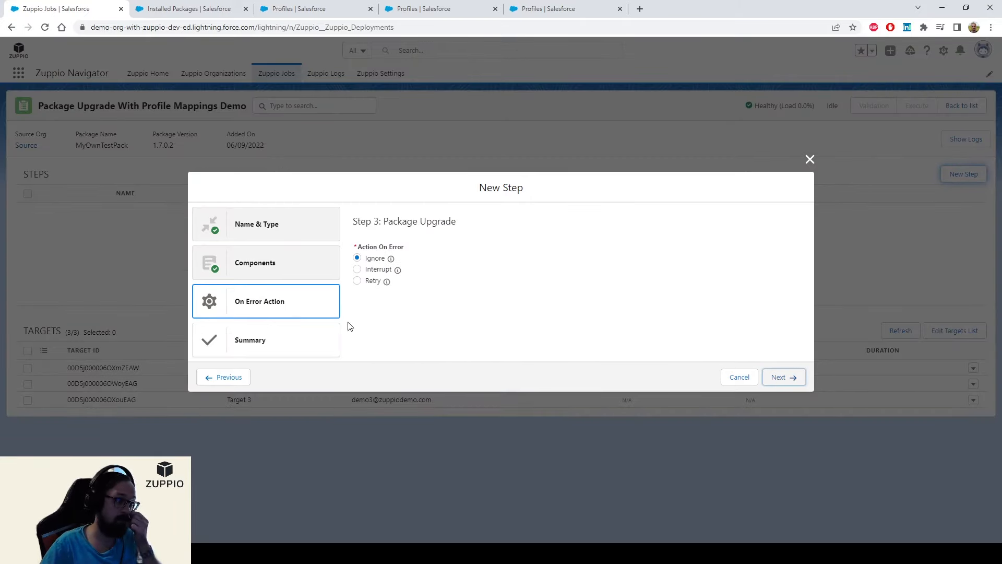
click(781, 383)
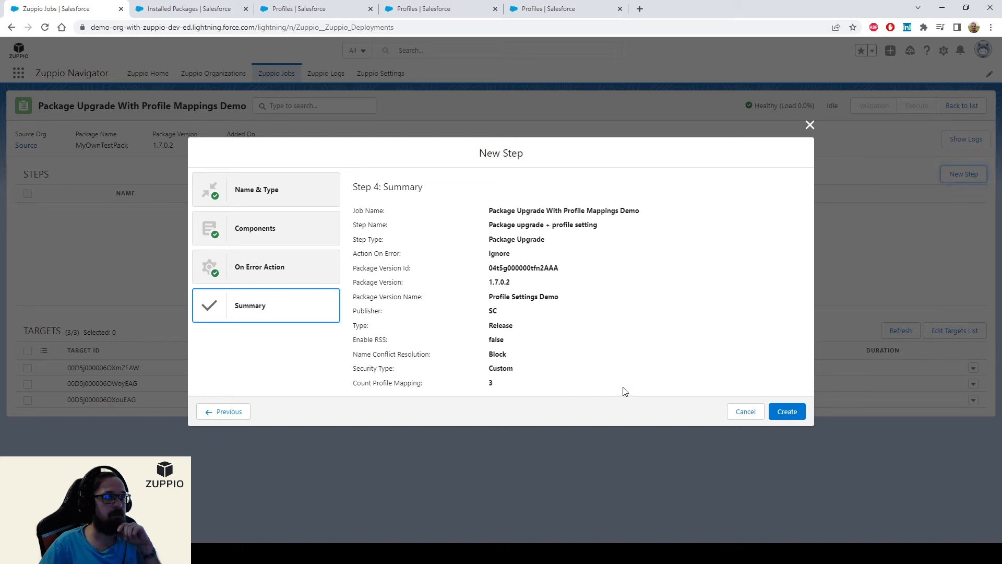
click(786, 411)
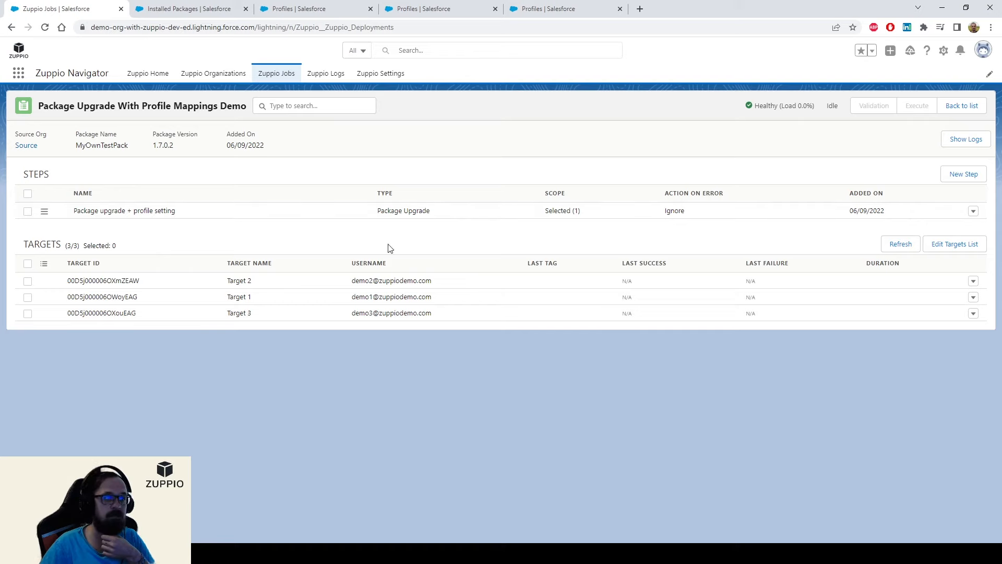
Step: Execute the Package upgrade + profile setting step for all three targets without adding tags
click(30, 212)
click(28, 264)
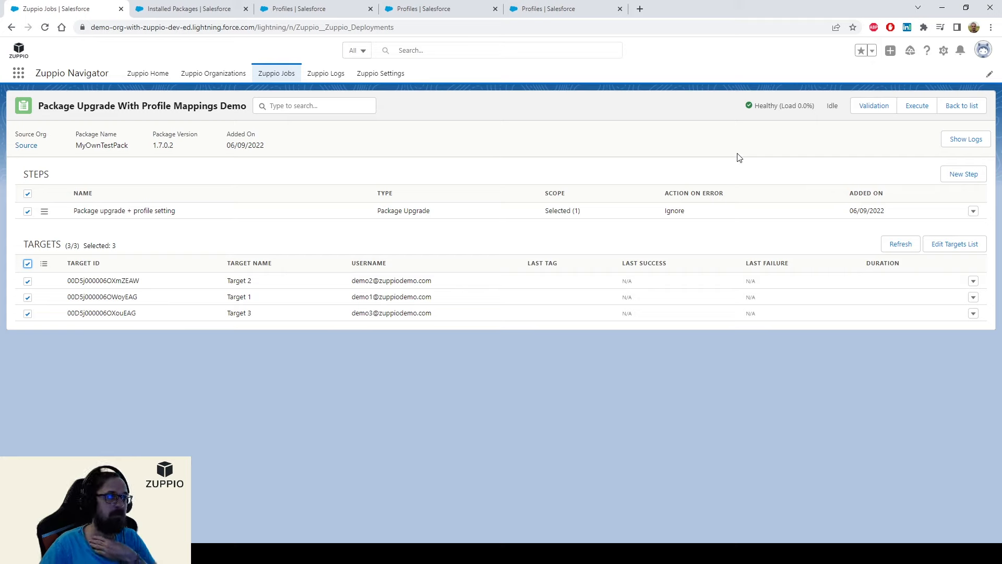
click(912, 114)
click(386, 301)
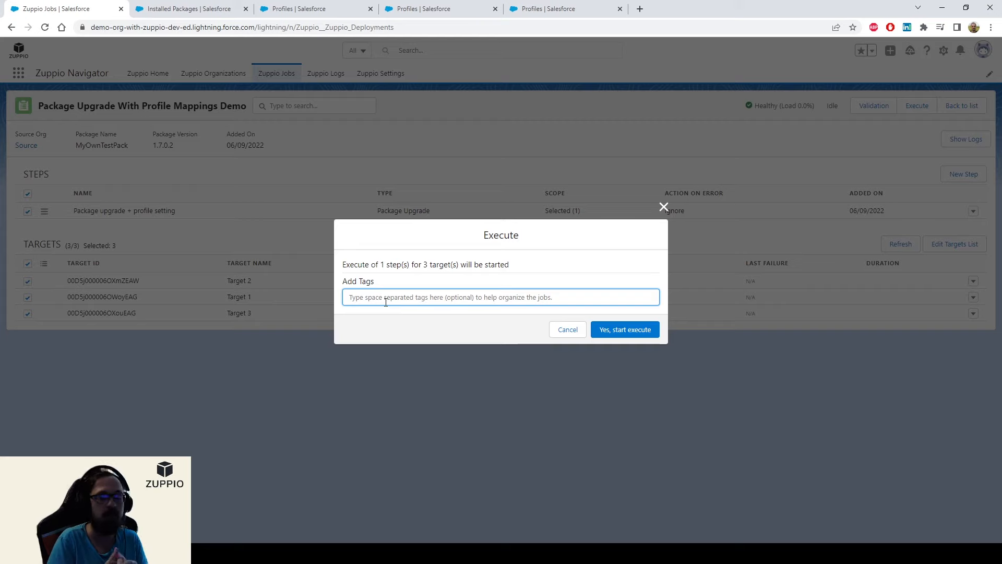
click(623, 331)
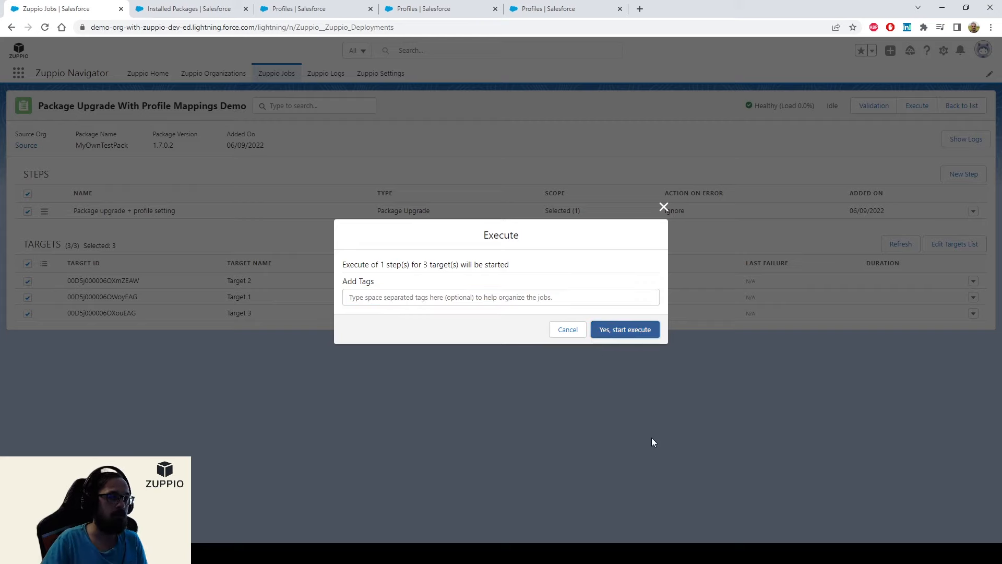
click(621, 330)
drag(475, 277, 640, 311)
click(638, 312)
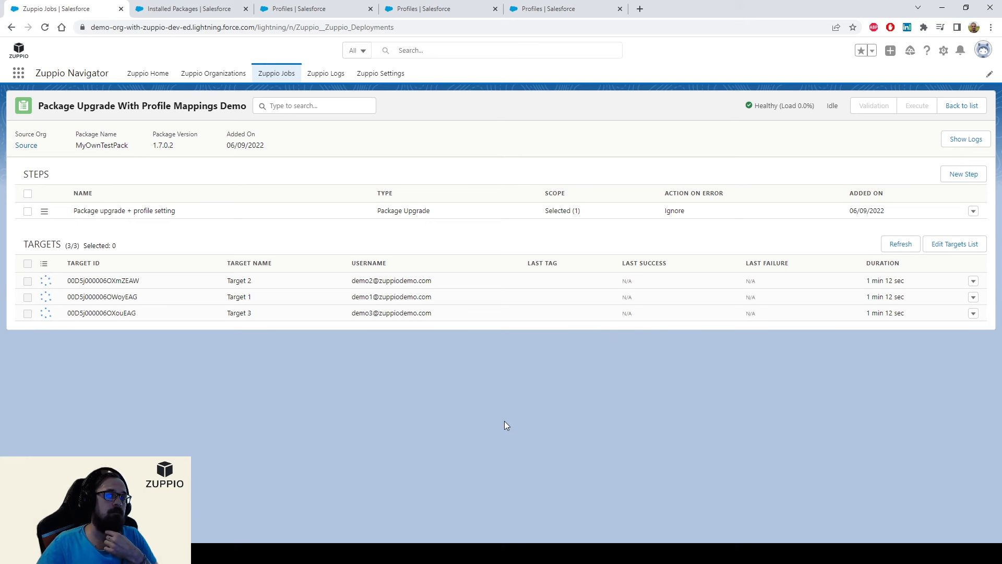
Step: Open the Users list in Target 1's setup and check the profile assigned to the Zuppio user
click(297, 8)
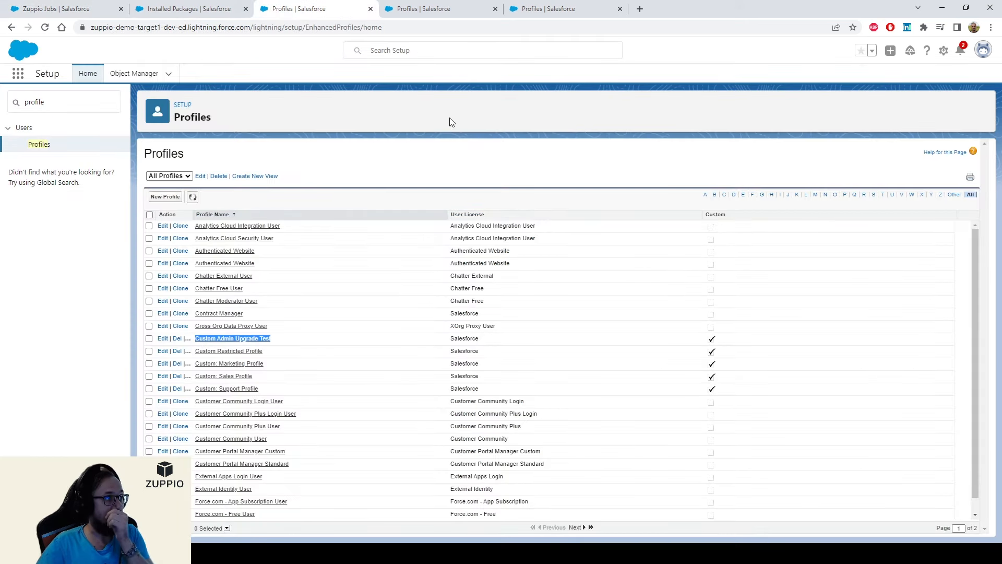
click(58, 105)
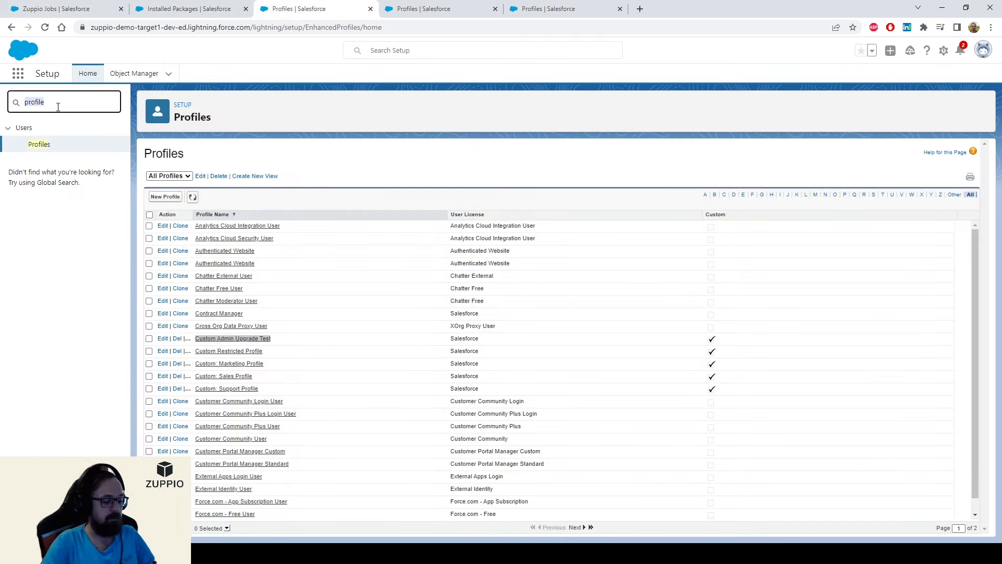
text(user)
click(36, 258)
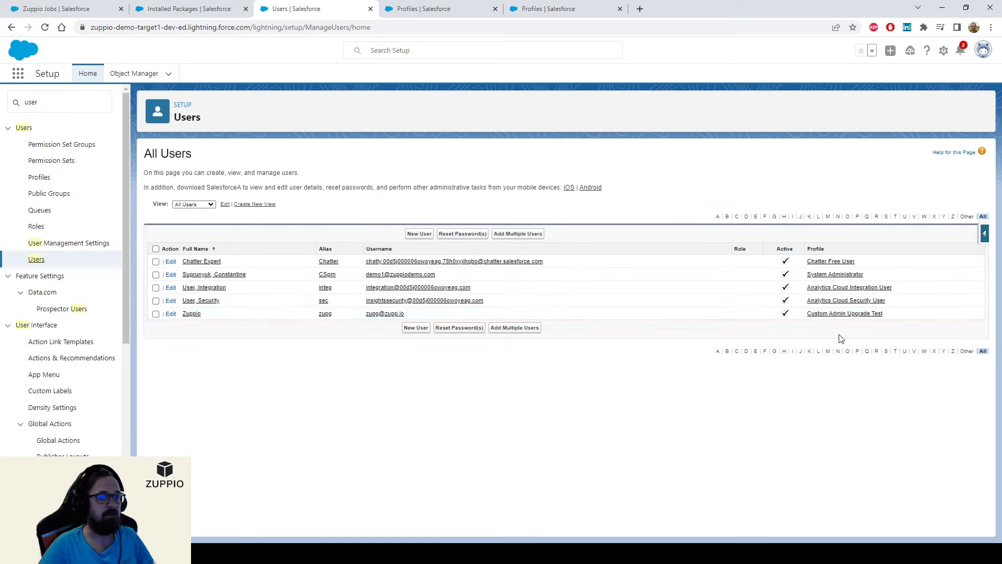
drag(908, 314, 807, 314)
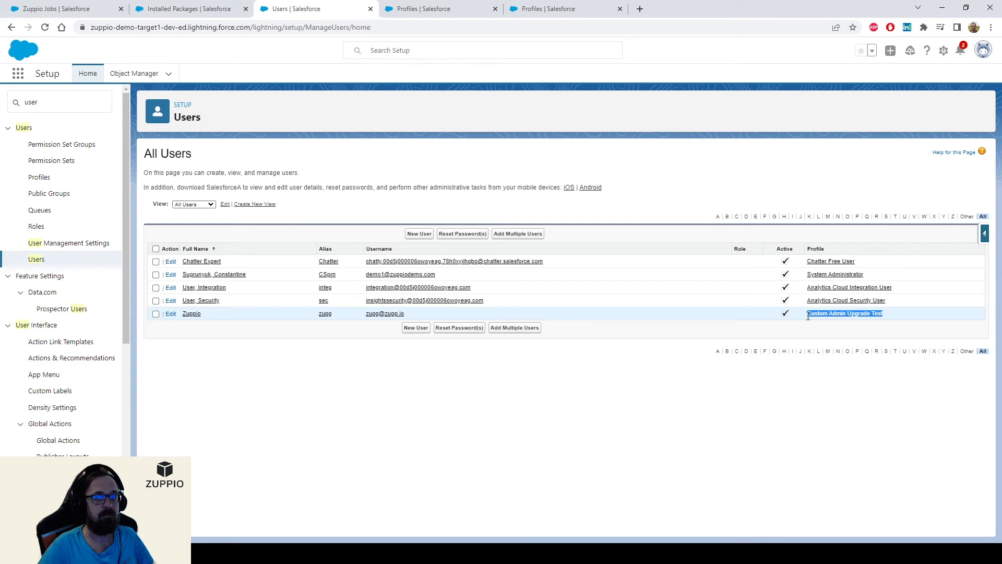
click(729, 430)
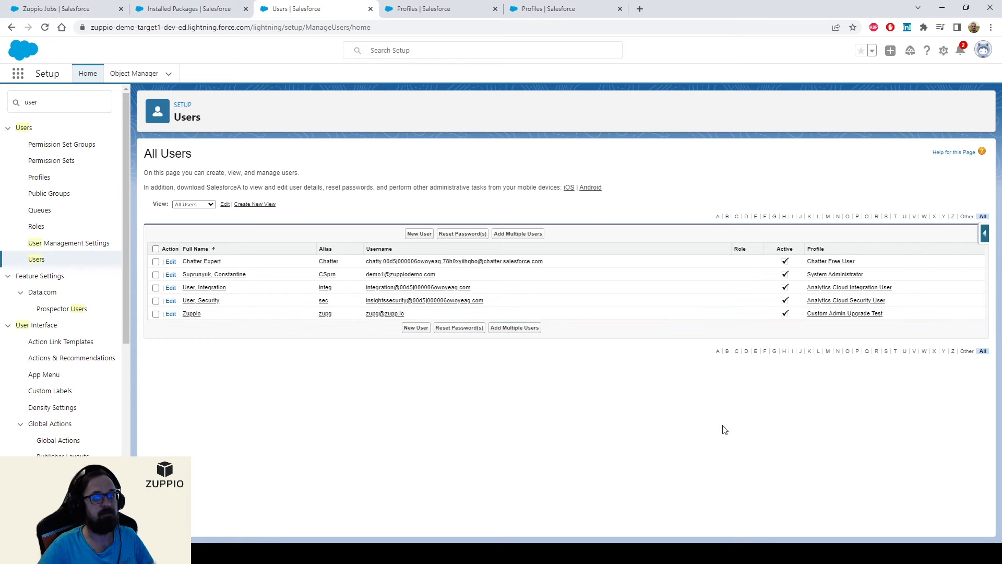
click(162, 8)
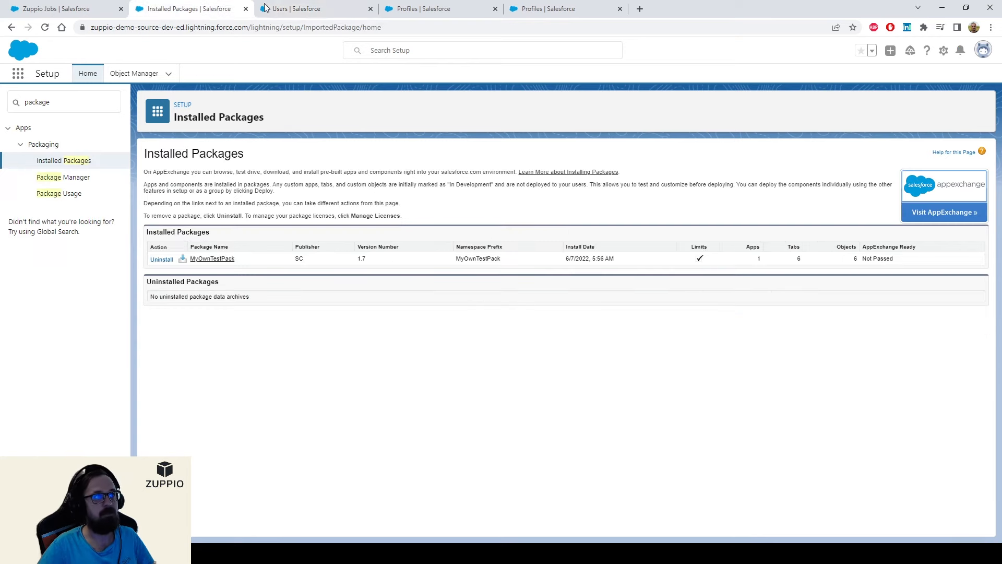
click(292, 5)
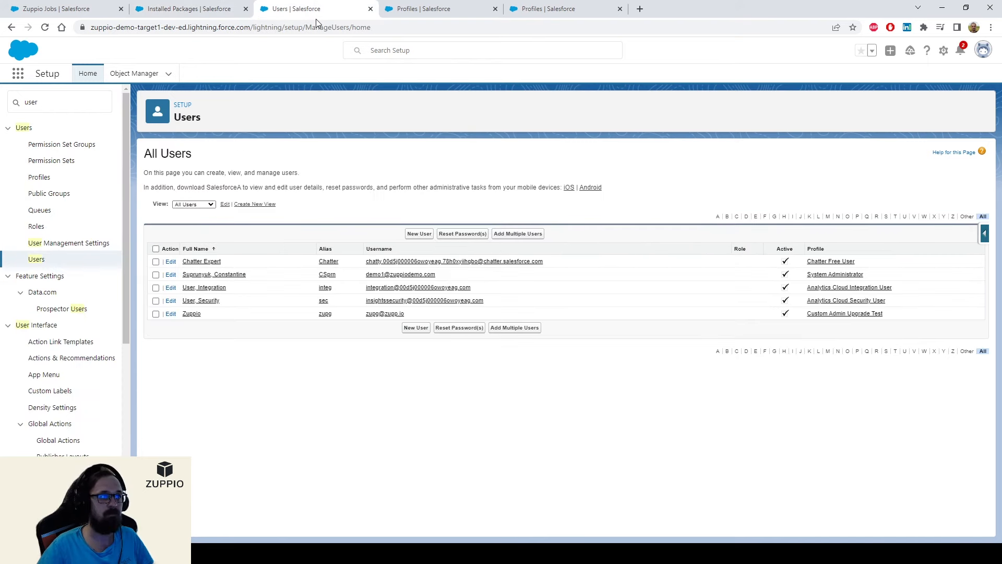
Step: Search Target 2's setup for the user pages
click(438, 7)
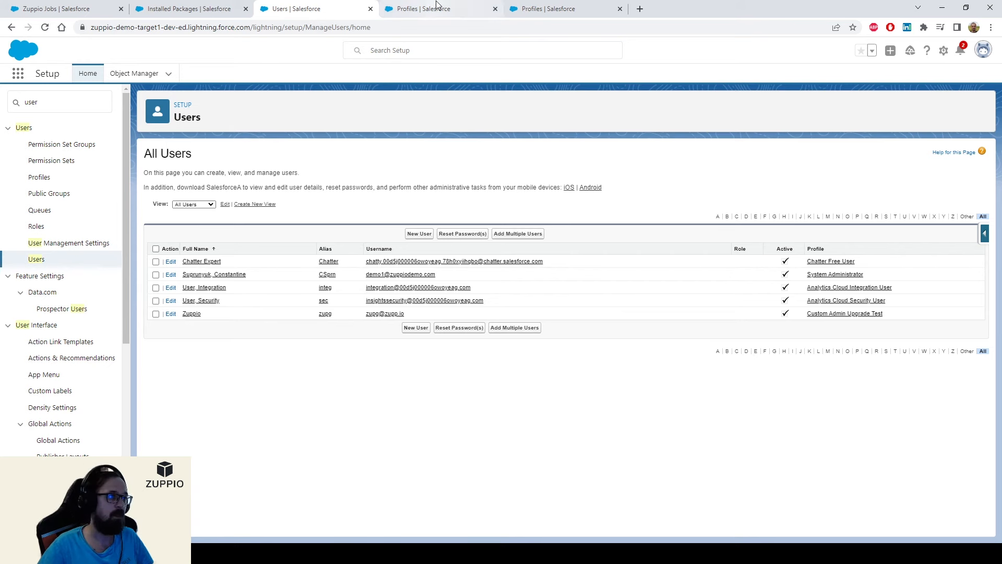
click(59, 99)
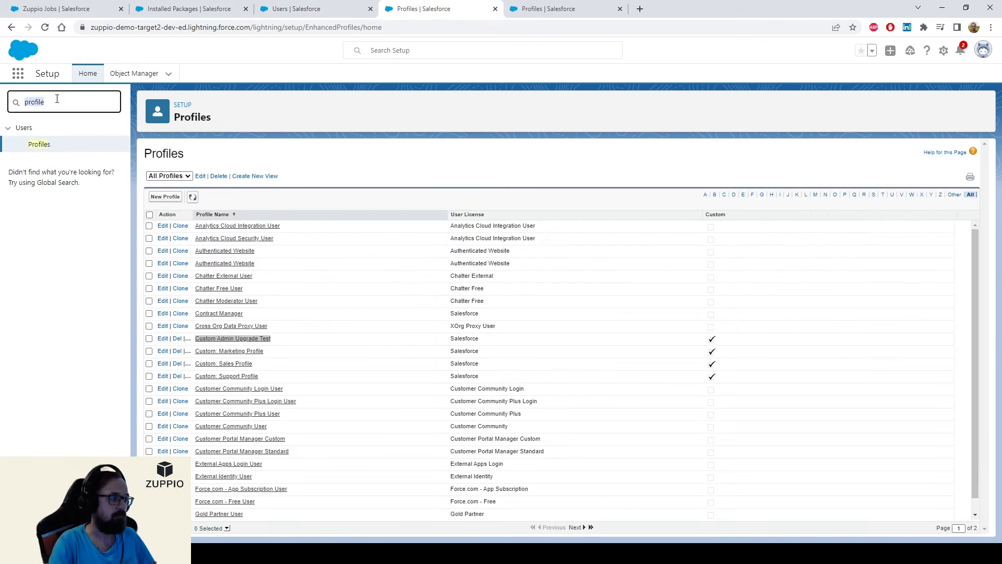
key(BackSpace)
key(BackSpace)
key(BackSpace)
key(BackSpace)
key(BackSpace)
key(BackSpace)
key(BackSpace)
text(users)
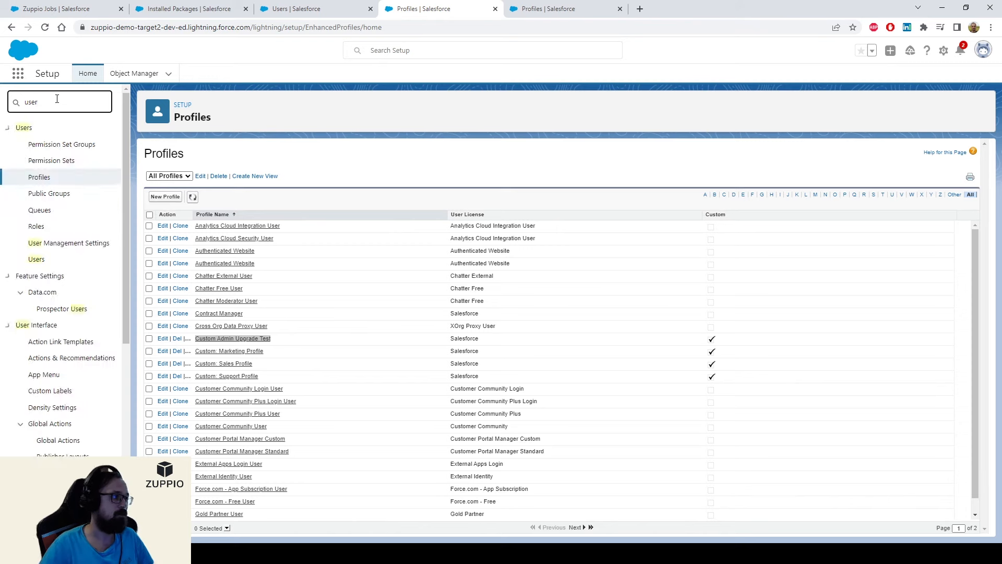
Step: Open the Users lists in Target 3 and Target 2 and check the Zuppio user's profile in each org
key(ctrl+Tab)
click(74, 103)
key(ctrl+a)
text(user)
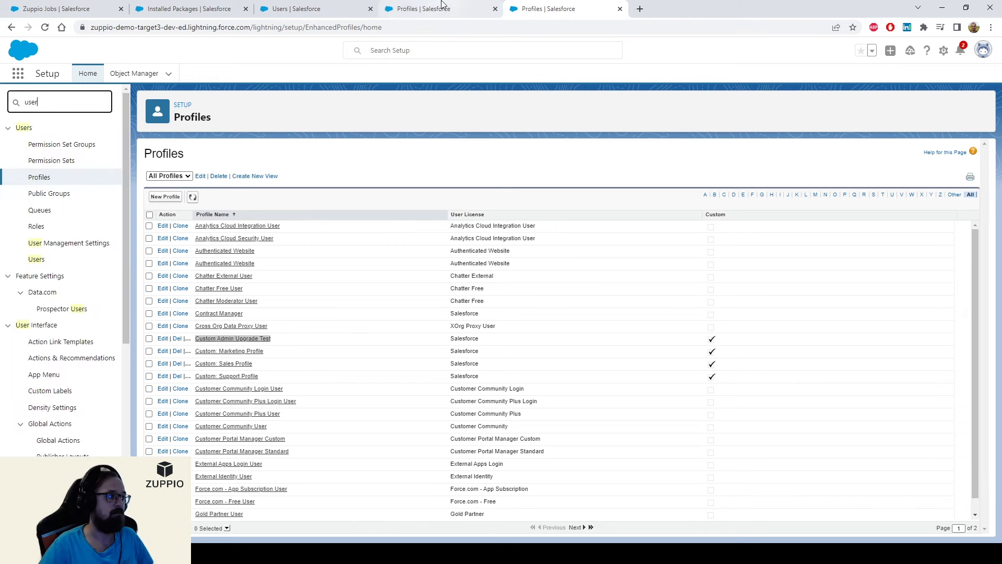
click(46, 263)
key(ctrl+shift+Tab)
click(46, 261)
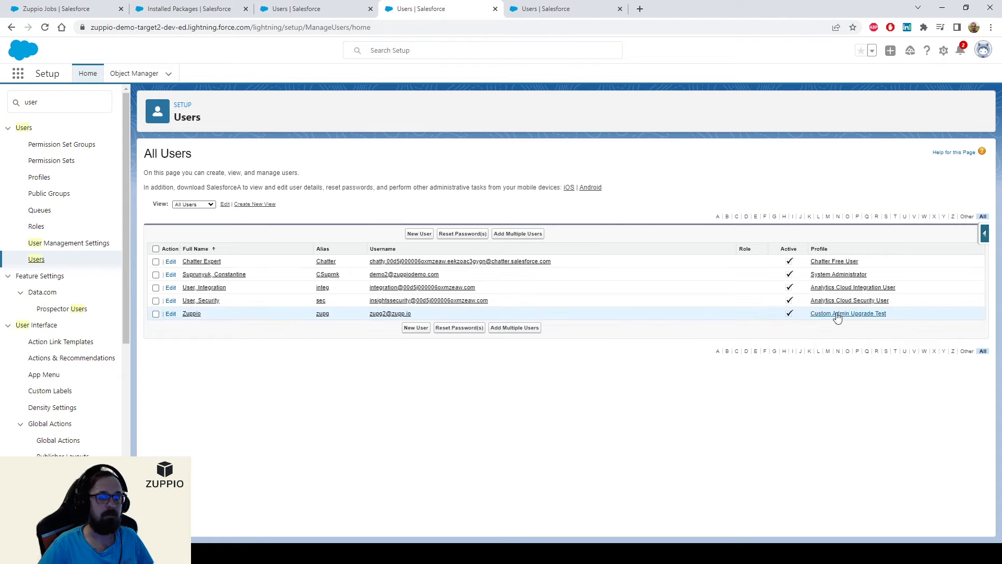
click(585, 8)
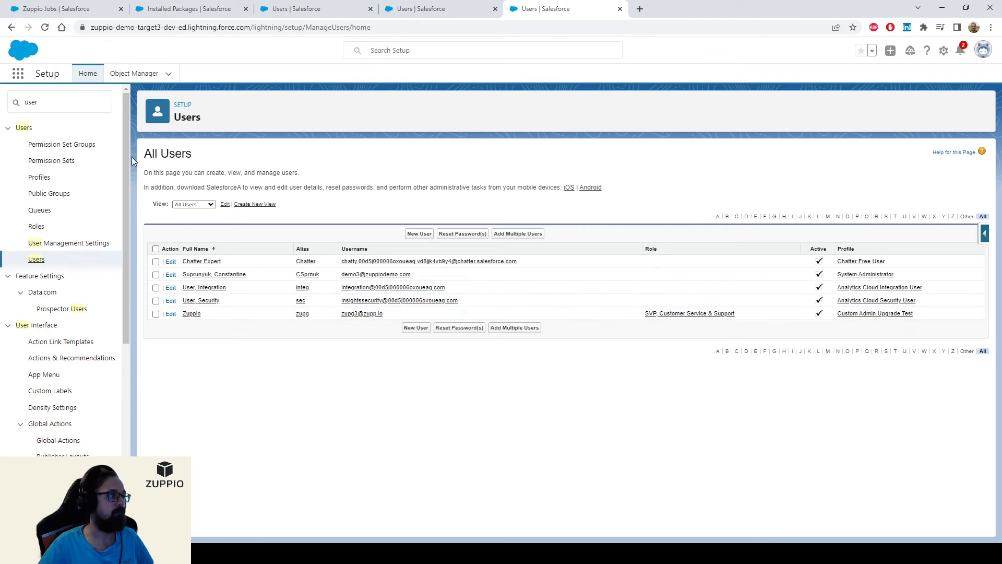
Step: Check the execution results for the three targets in the Zuppio job and return to the Target 1 org
click(201, 8)
click(73, 8)
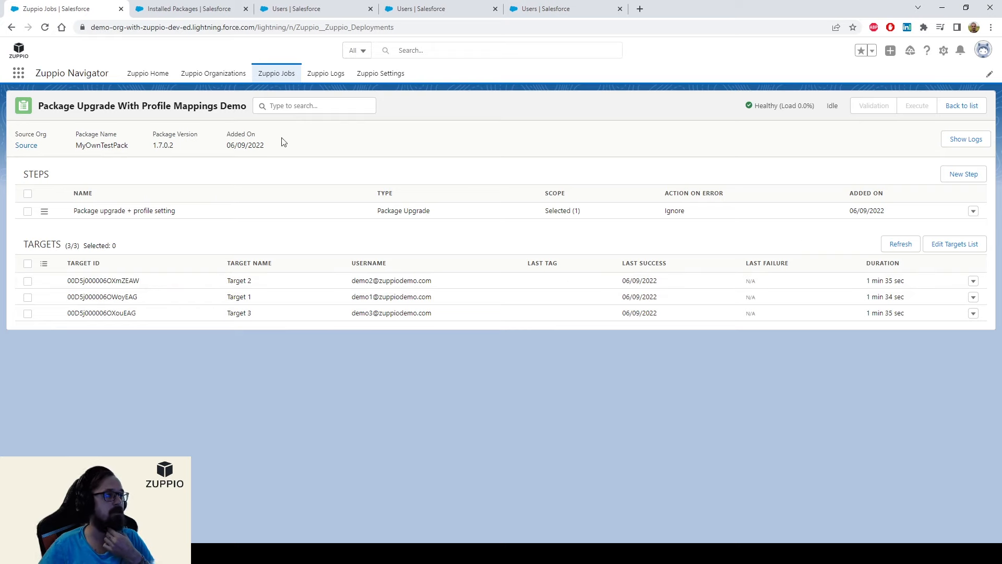
click(293, 9)
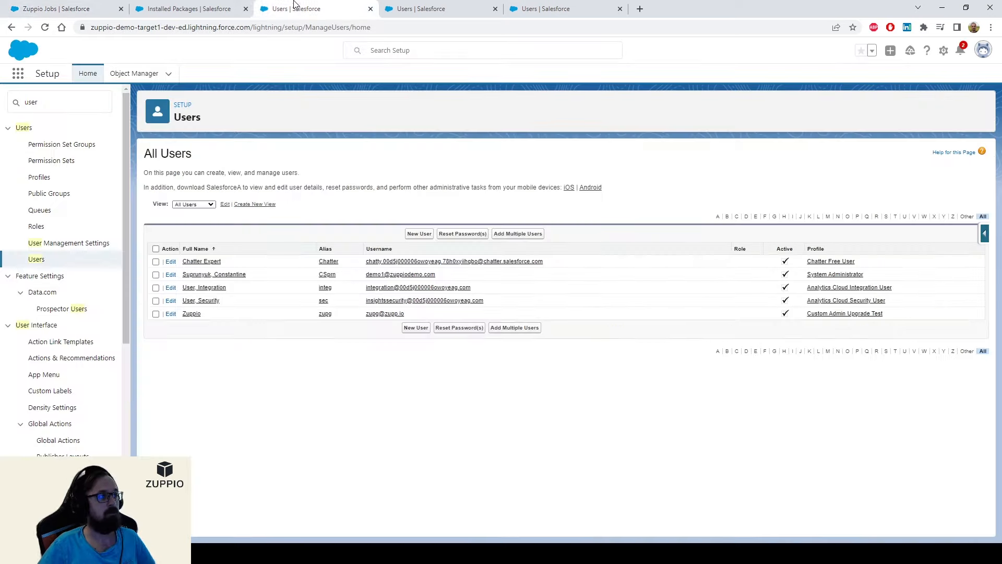
click(18, 73)
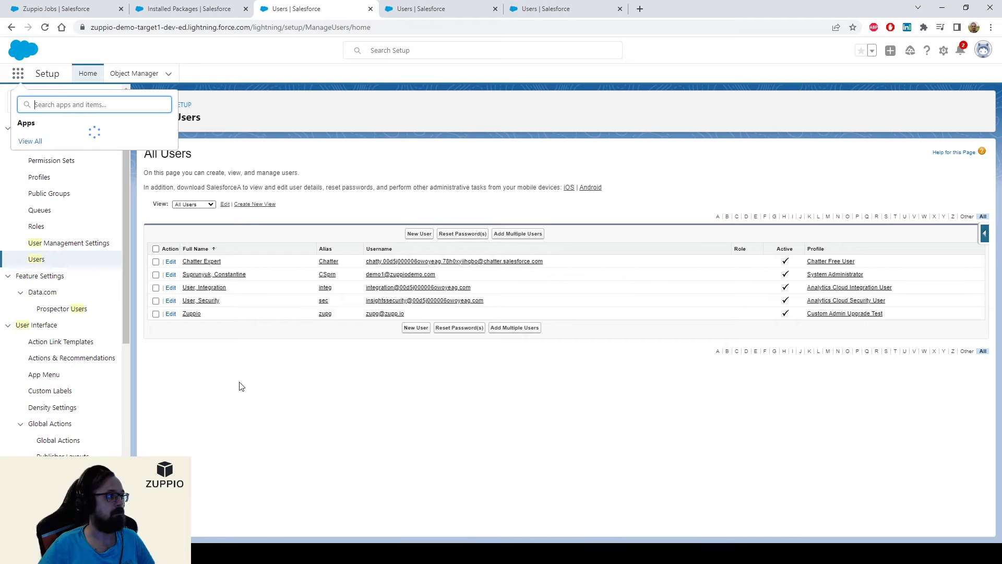
click(30, 258)
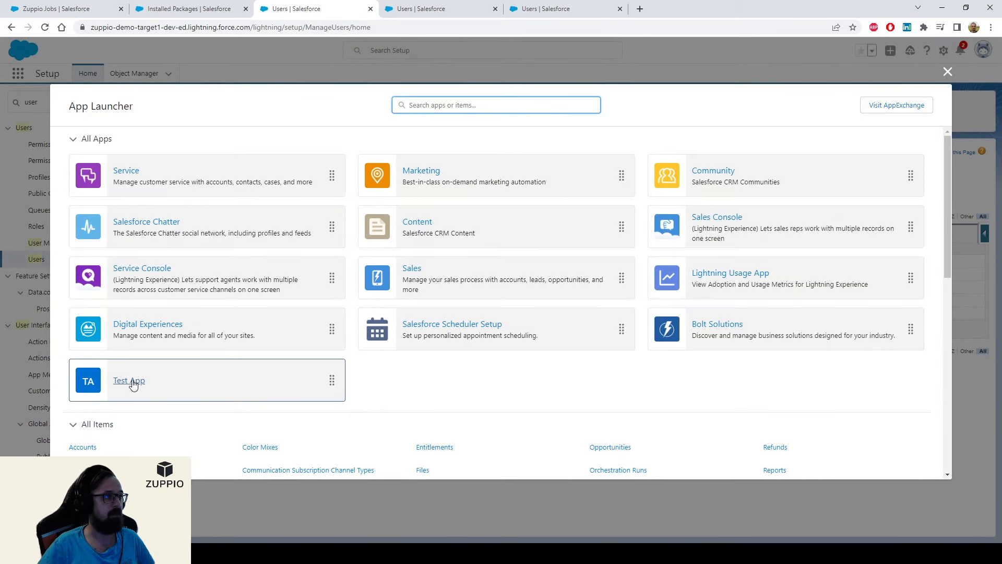
click(947, 72)
Step: Open Installed Packages in Target 1's setup and check the MyOwnTestPack version
click(73, 100)
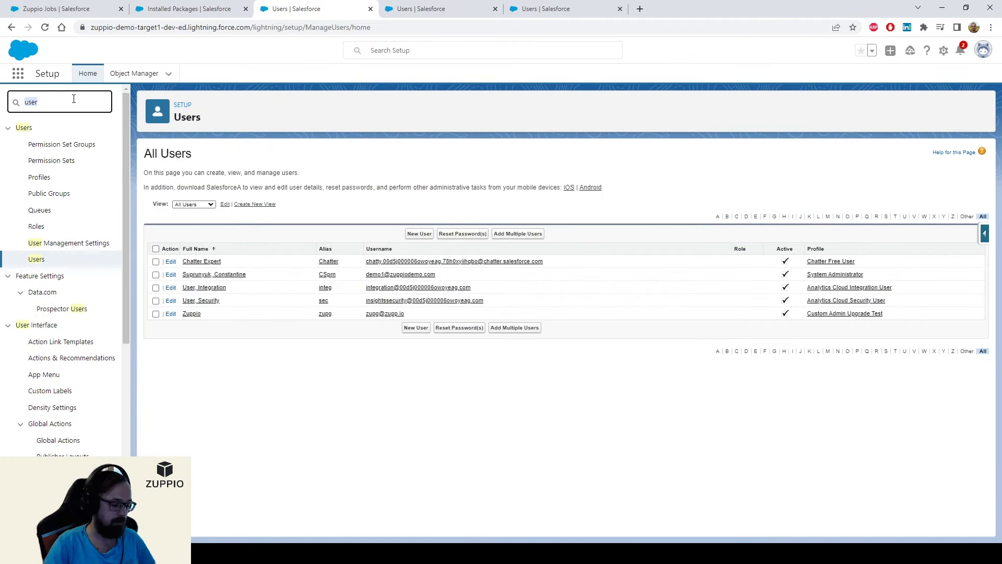
text(packages)
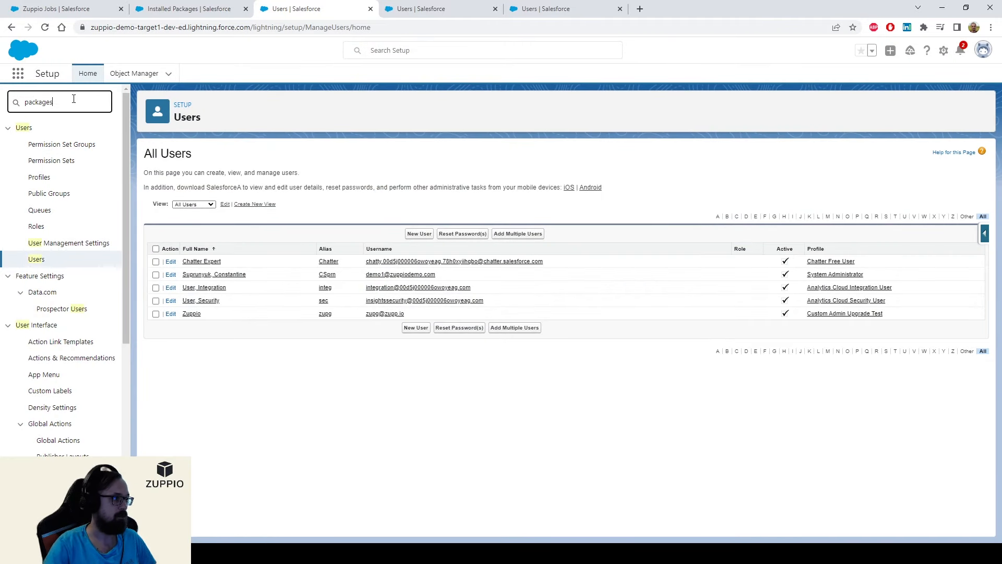
click(65, 160)
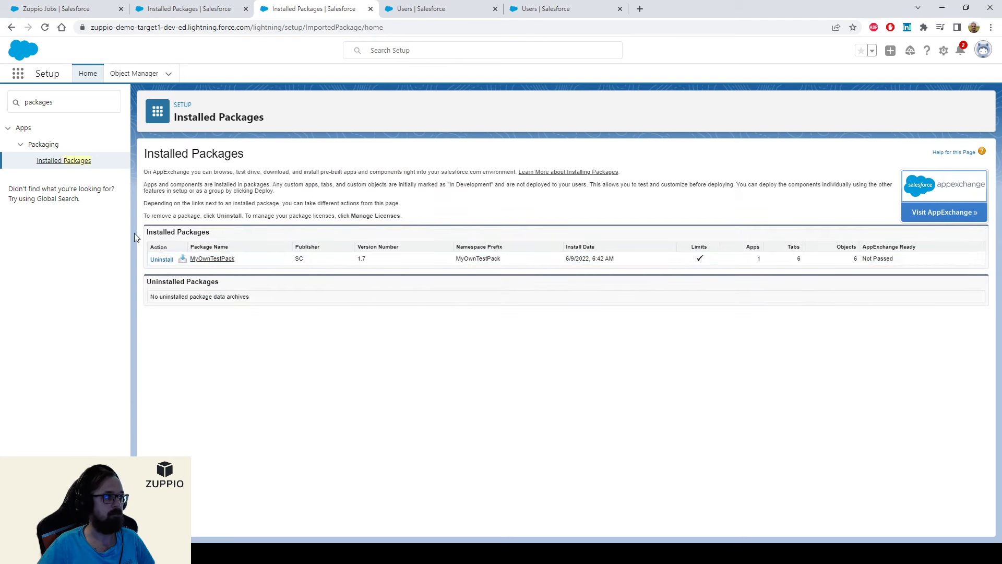
double_click(64, 101)
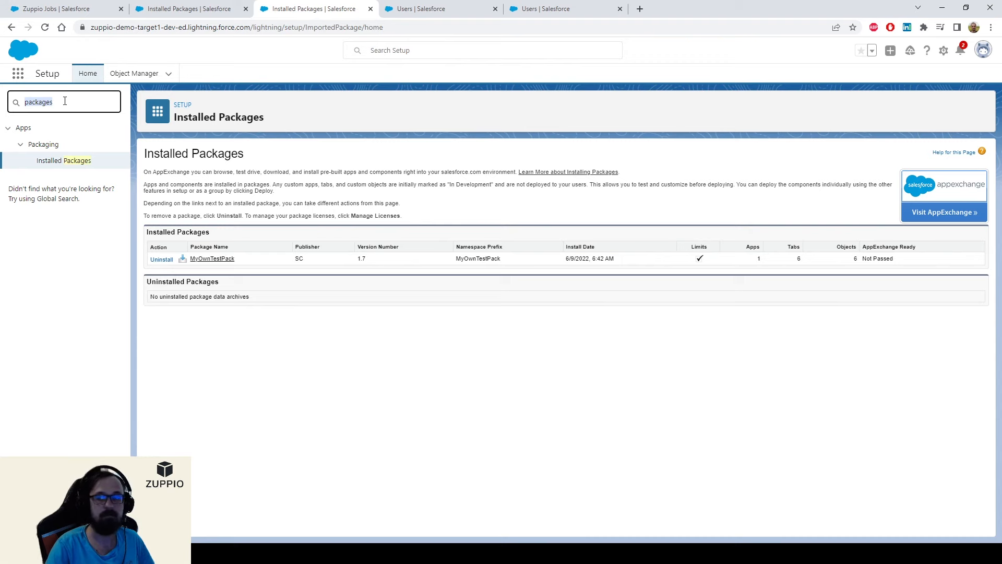
Step: Open the Installed Packages page in Target 2's setup
key(ctrl+Tab)
double_click(66, 101)
text(package)
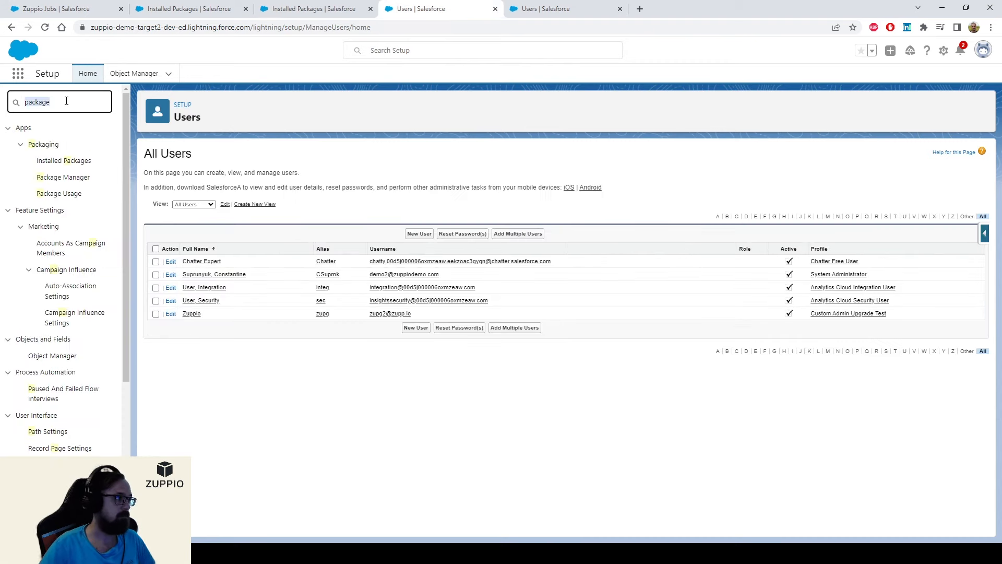
click(62, 161)
Step: Open Installed Packages in Target 3's setup and compare the MyOwnTestPack version with Target 2
click(509, 8)
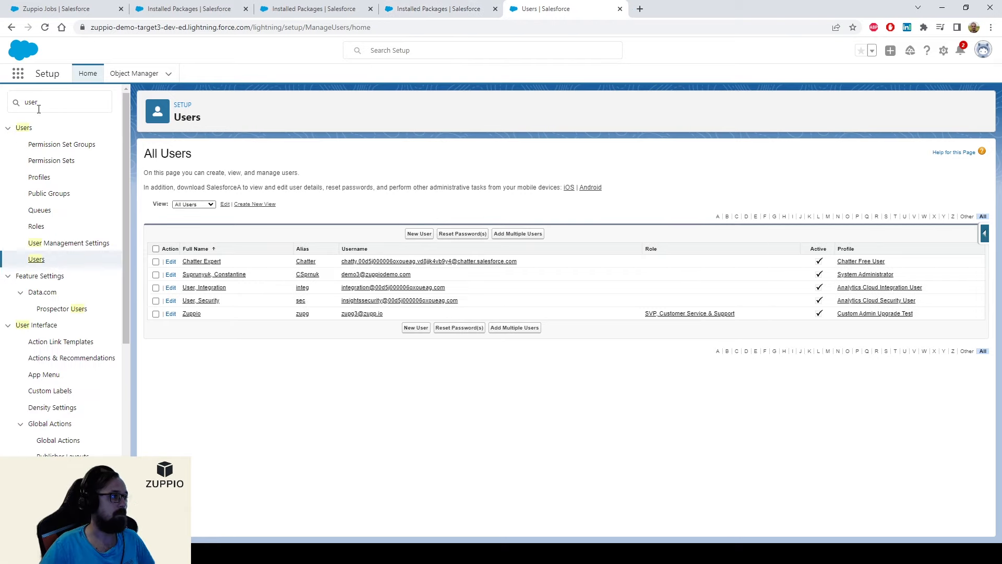
double_click(63, 102)
text(package)
click(63, 161)
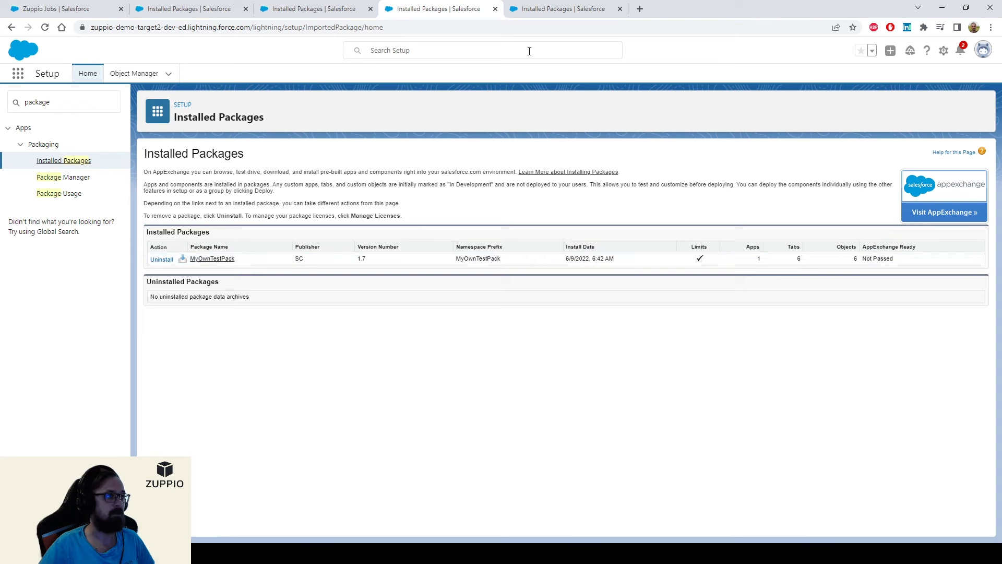
Step: Open Test App in the Target 1 org and dismiss the pinned-list hint
click(320, 7)
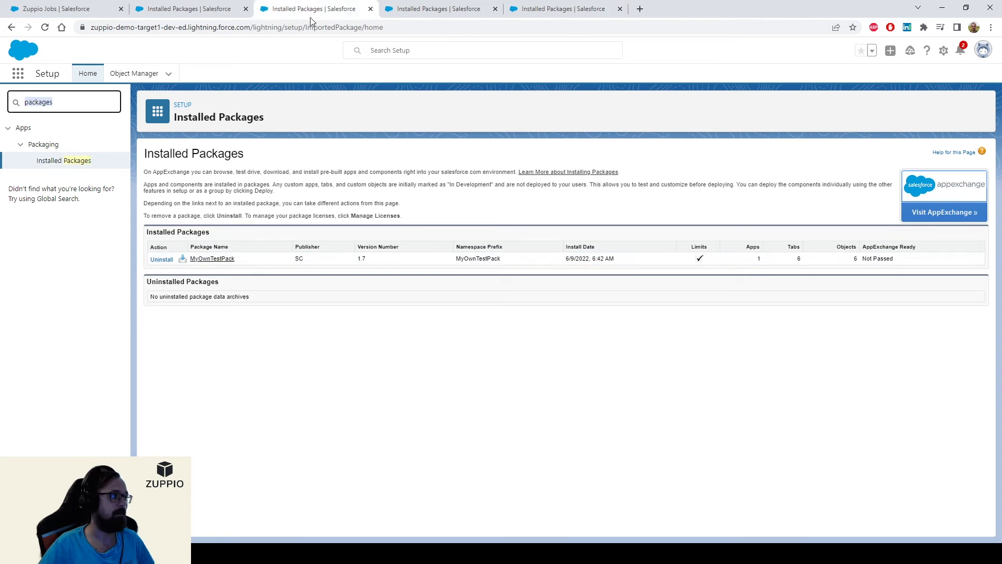
click(18, 73)
click(31, 258)
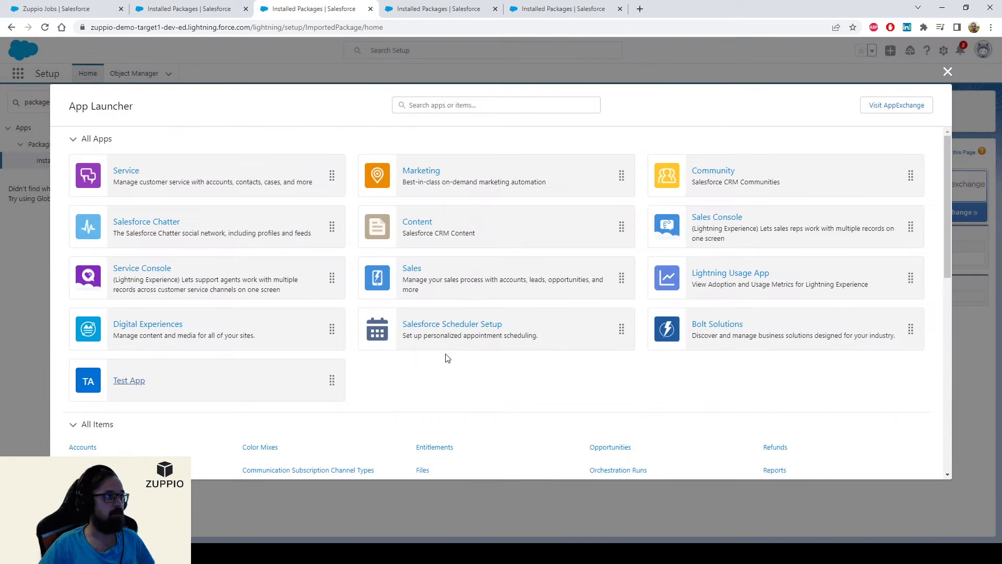
click(313, 380)
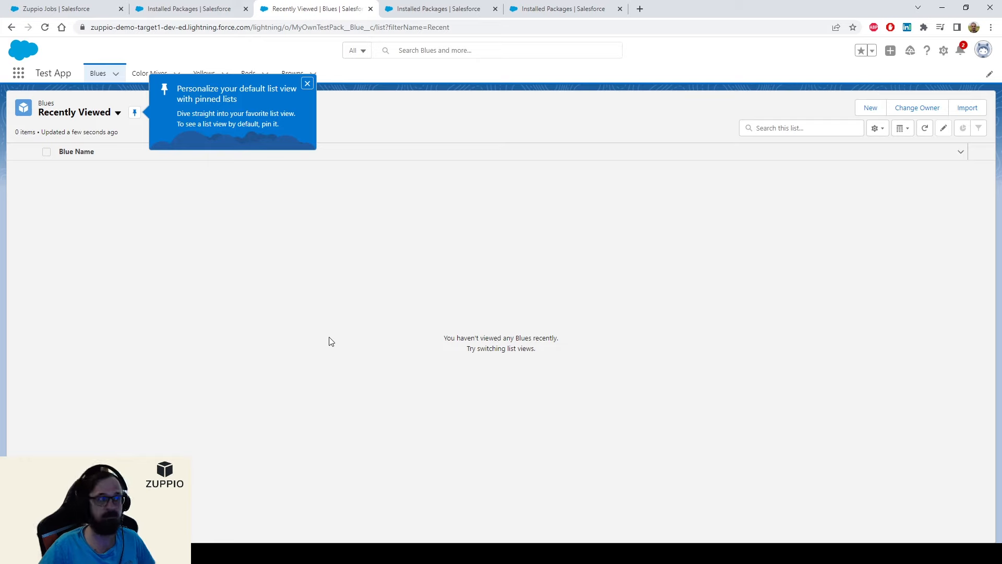
click(307, 84)
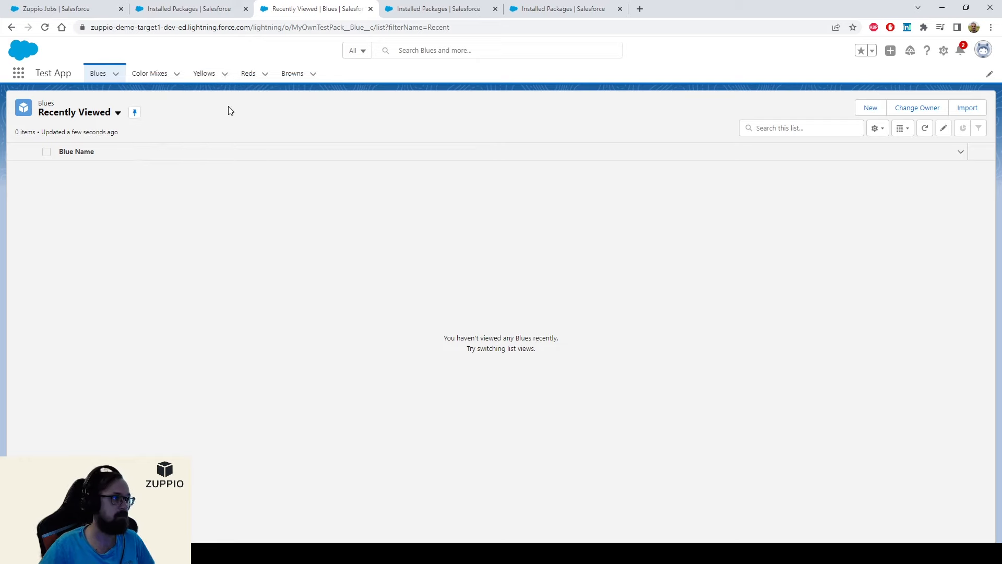
Step: Open a new Brown record form in Target 1's Test App and check that it offers the Access Test Field
click(286, 73)
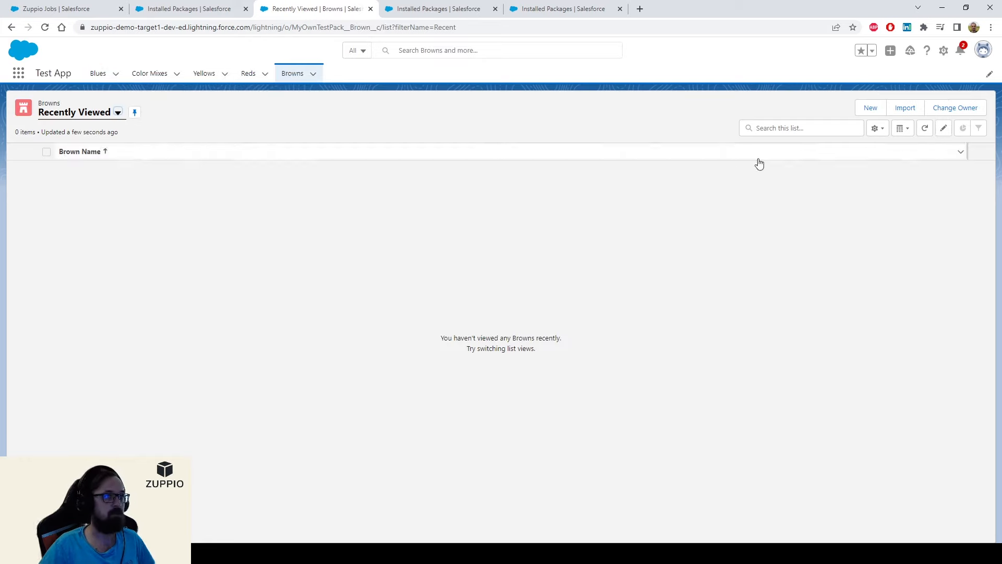
click(867, 109)
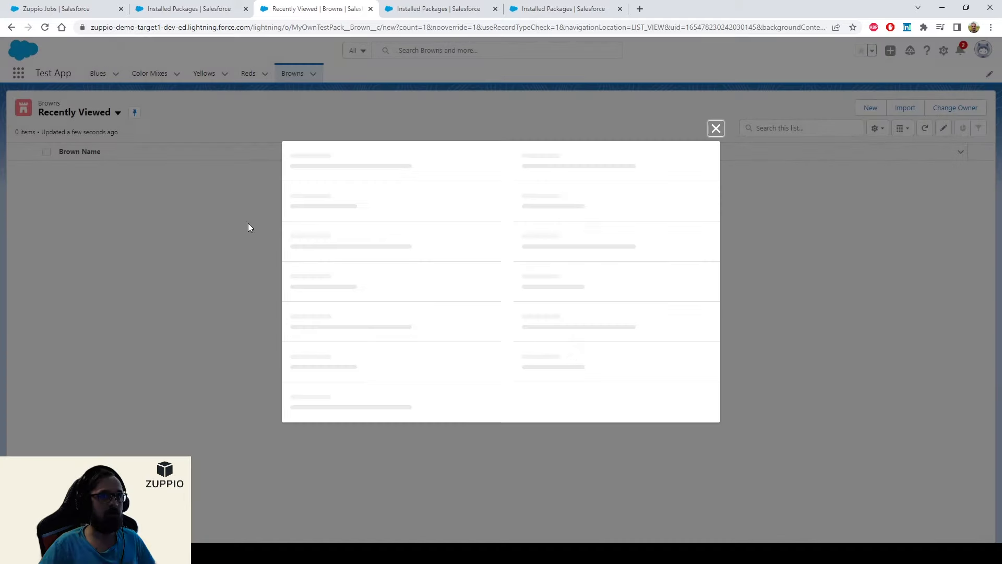
click(353, 308)
drag(303, 299, 357, 299)
click(357, 299)
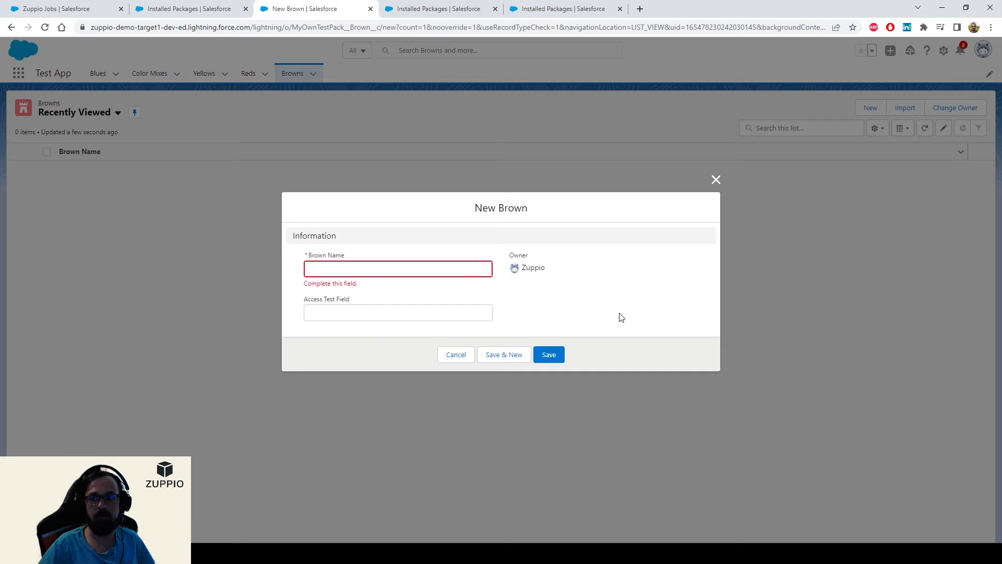
Step: Open Test App in both the Target 2 and Target 3 orgs
click(387, 9)
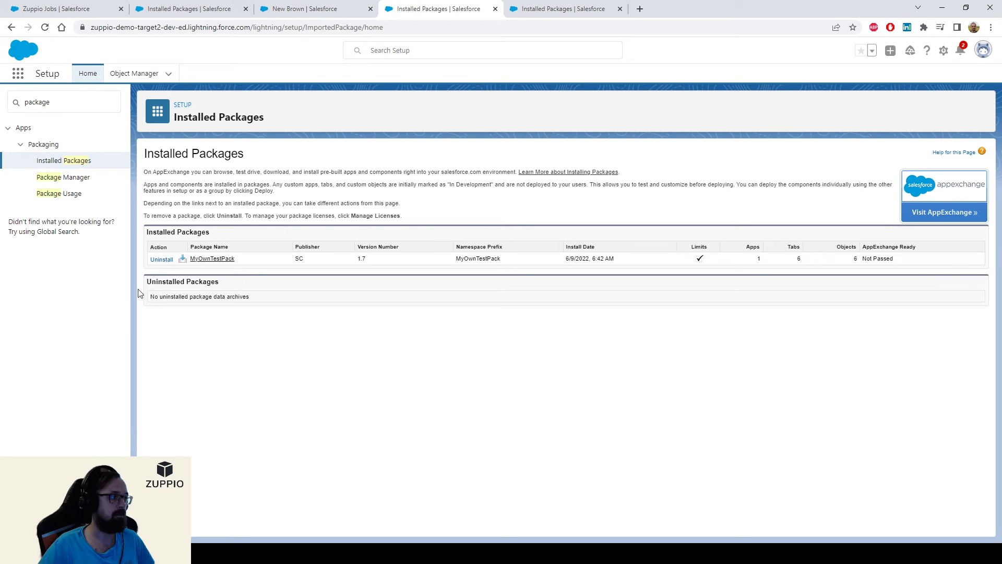
click(18, 73)
click(29, 259)
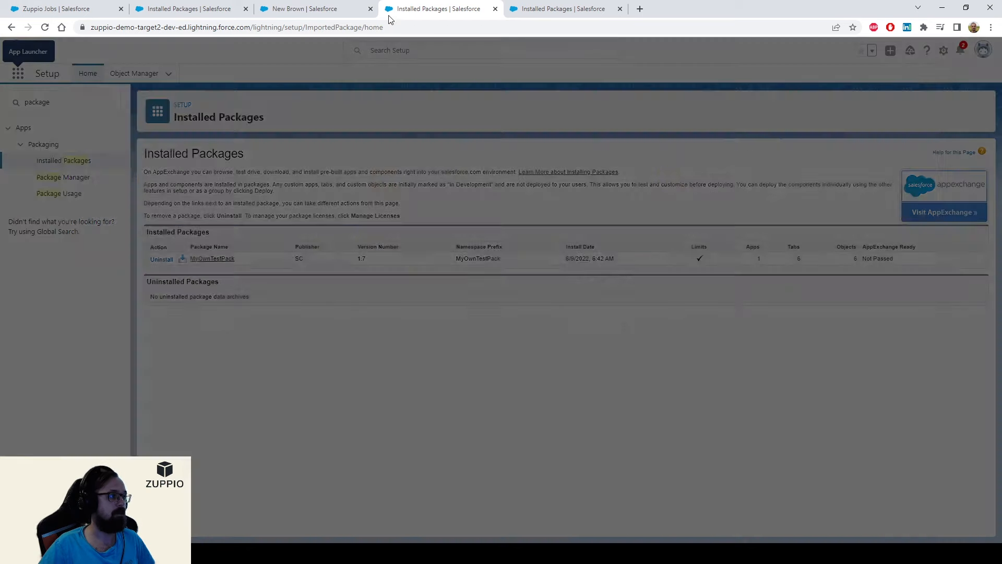
click(136, 378)
key(ctrl+Tab)
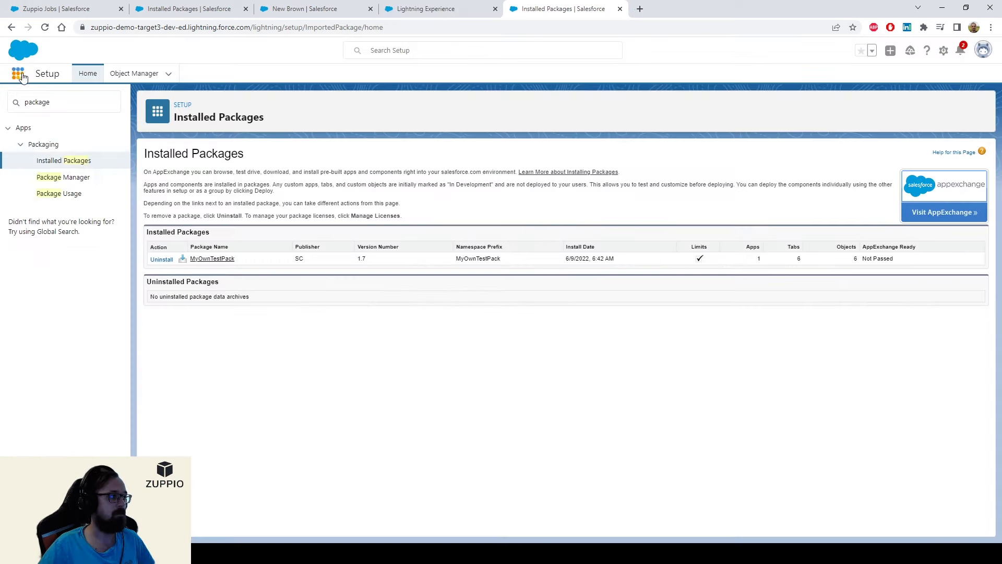
click(17, 73)
click(29, 257)
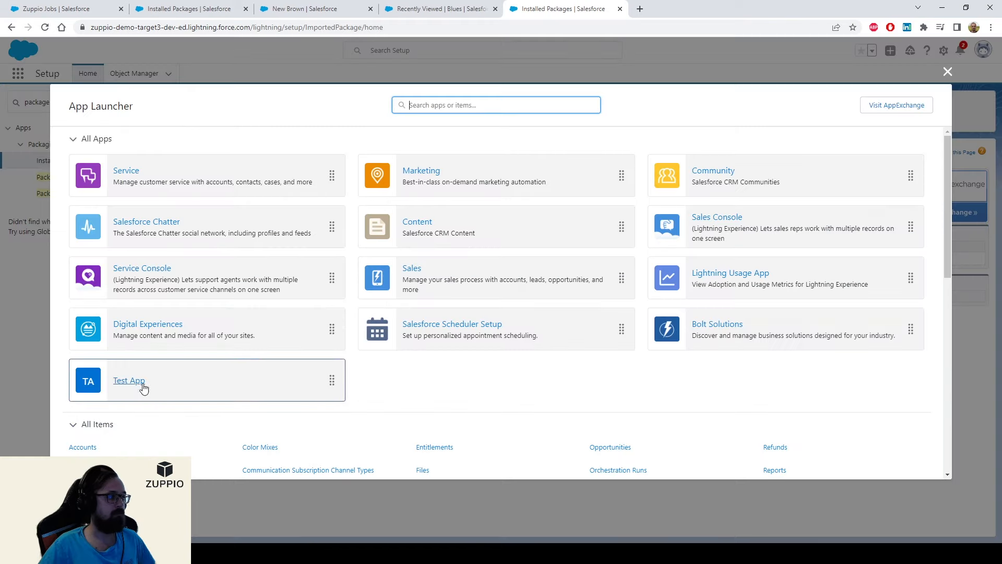
Step: Open a new Brown record form in Target 2's Test App and check it for the Access Test Field
click(443, 9)
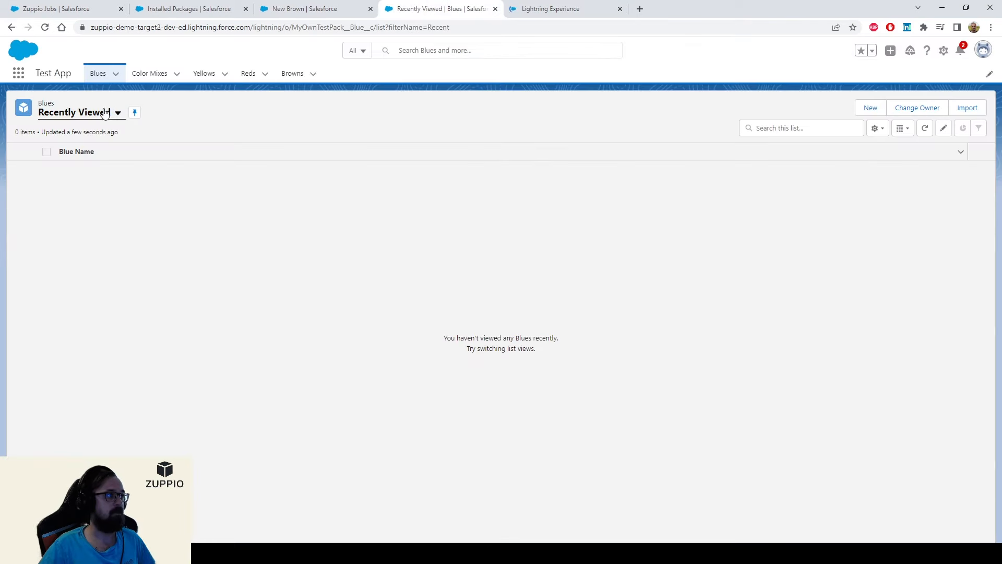
click(292, 73)
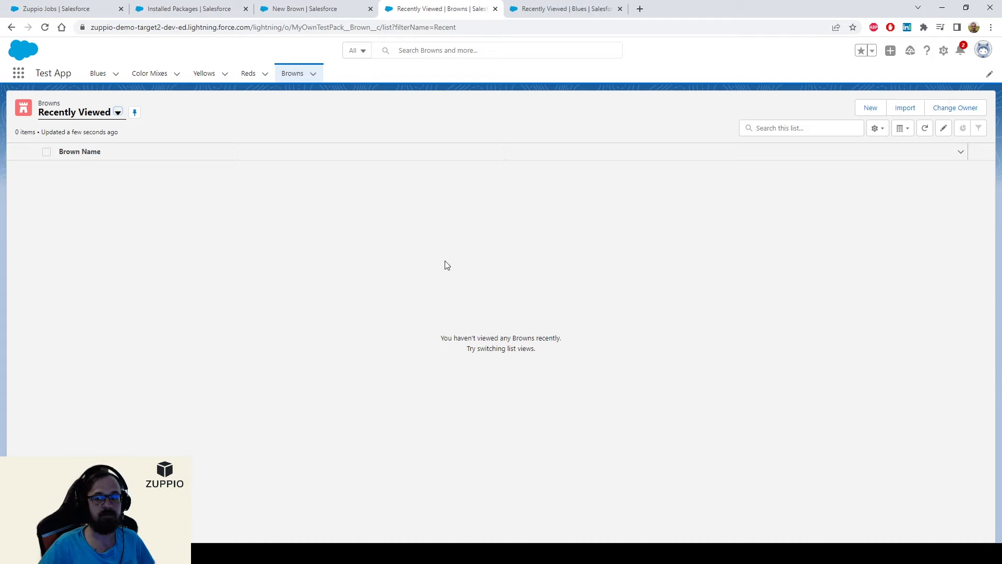
click(869, 108)
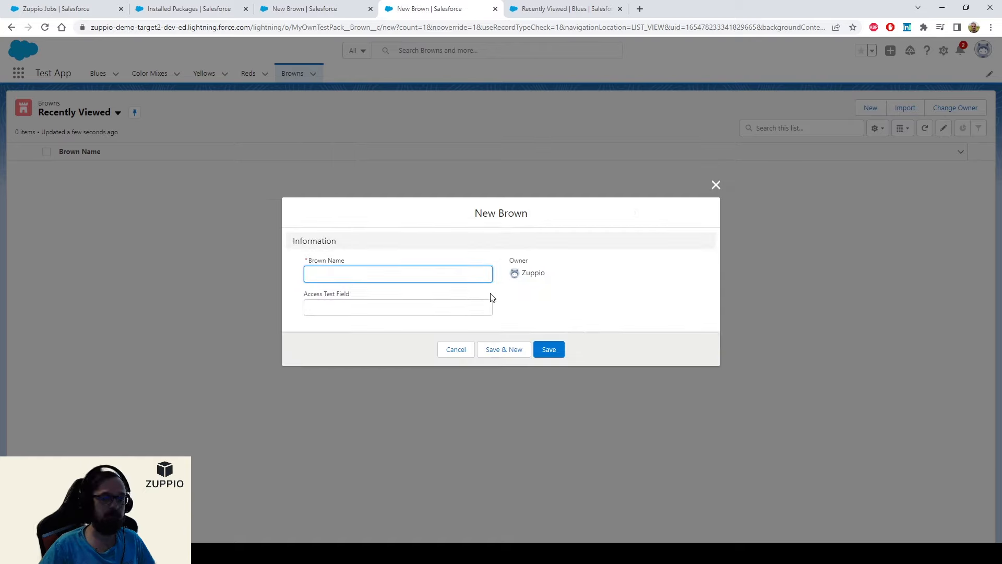
drag(308, 291, 341, 299)
double_click(331, 300)
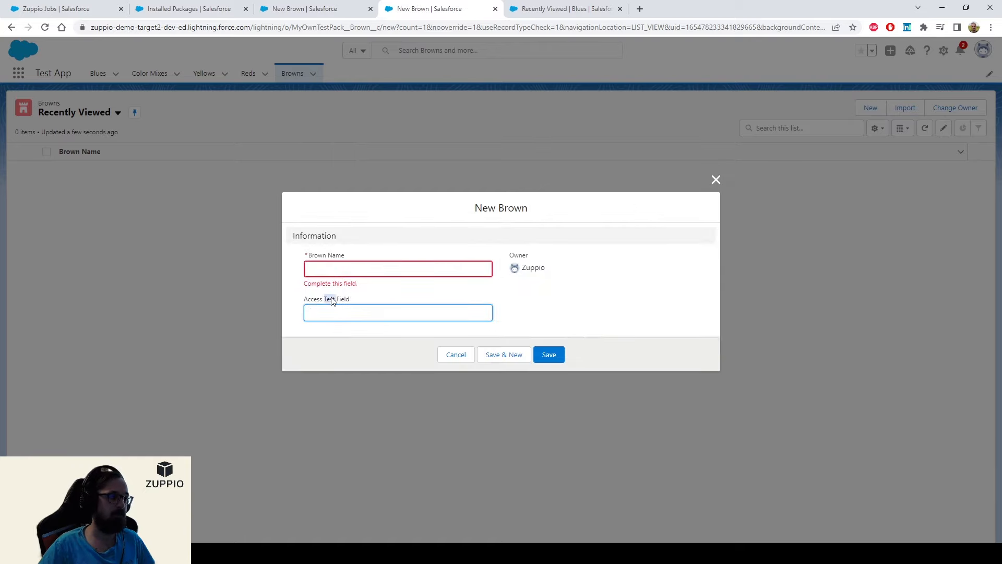
click(528, 300)
Step: Check a new Brown record form in Target 3 for the Access Test Field, and close the form without saving
click(566, 9)
click(295, 73)
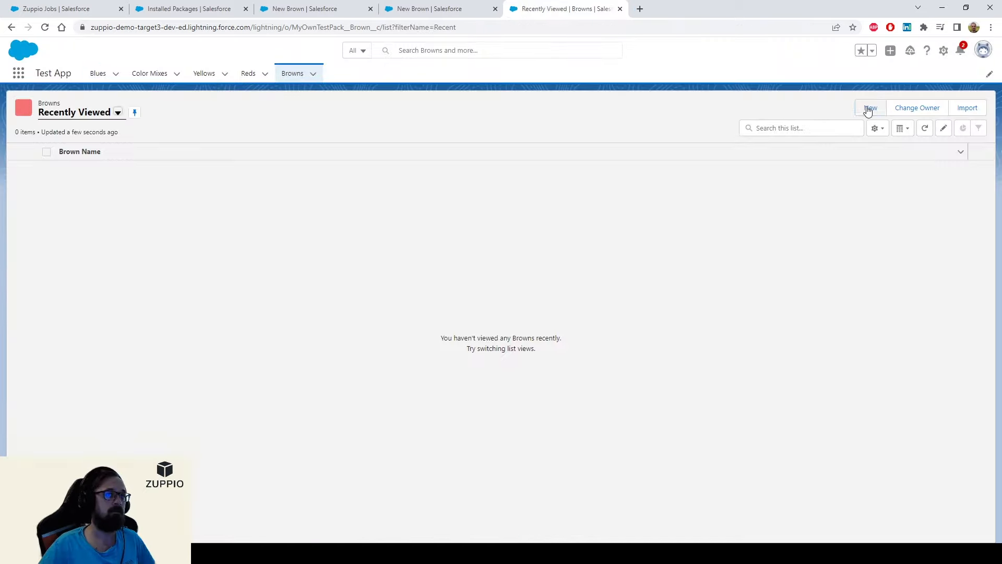
click(869, 108)
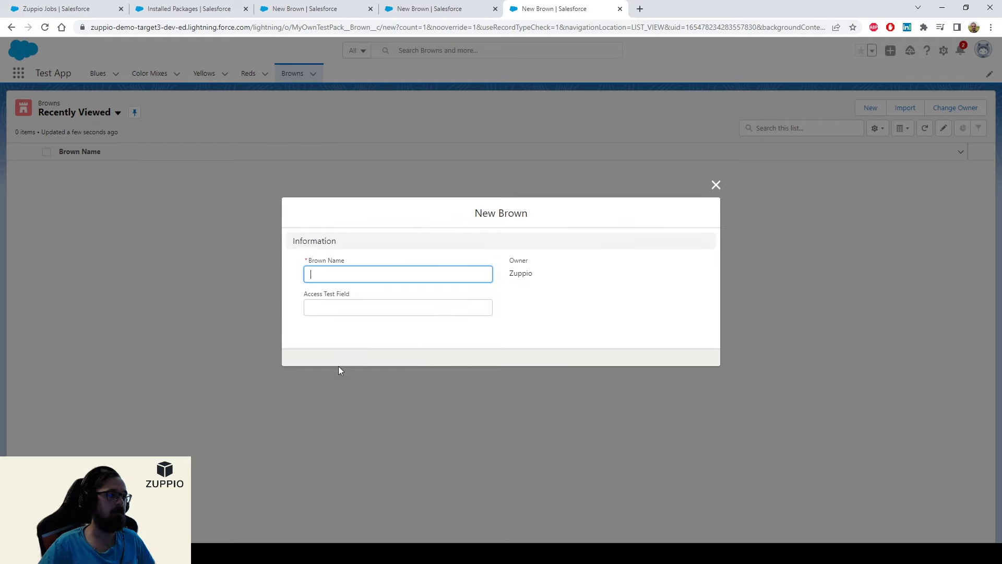
drag(306, 294, 357, 294)
click(716, 179)
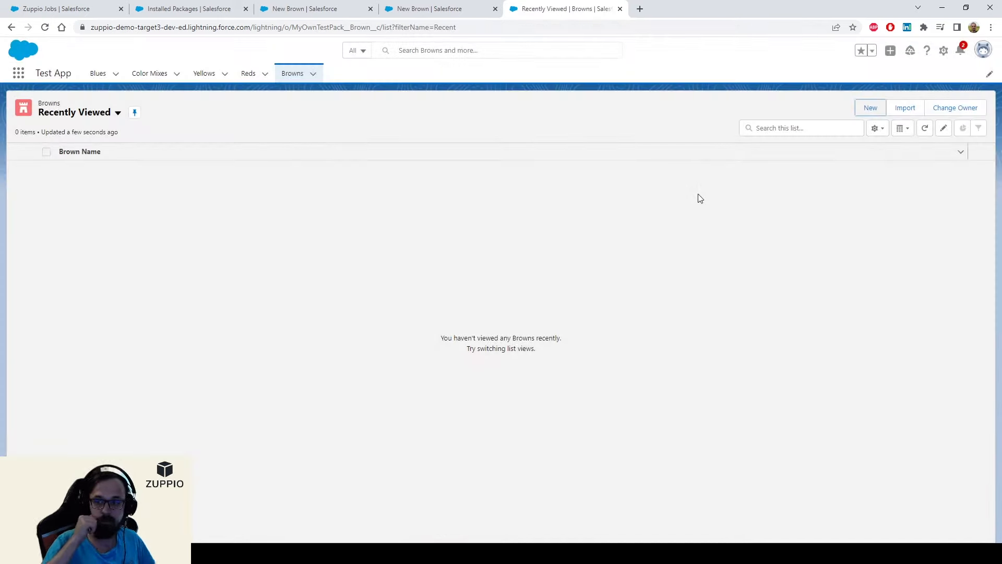